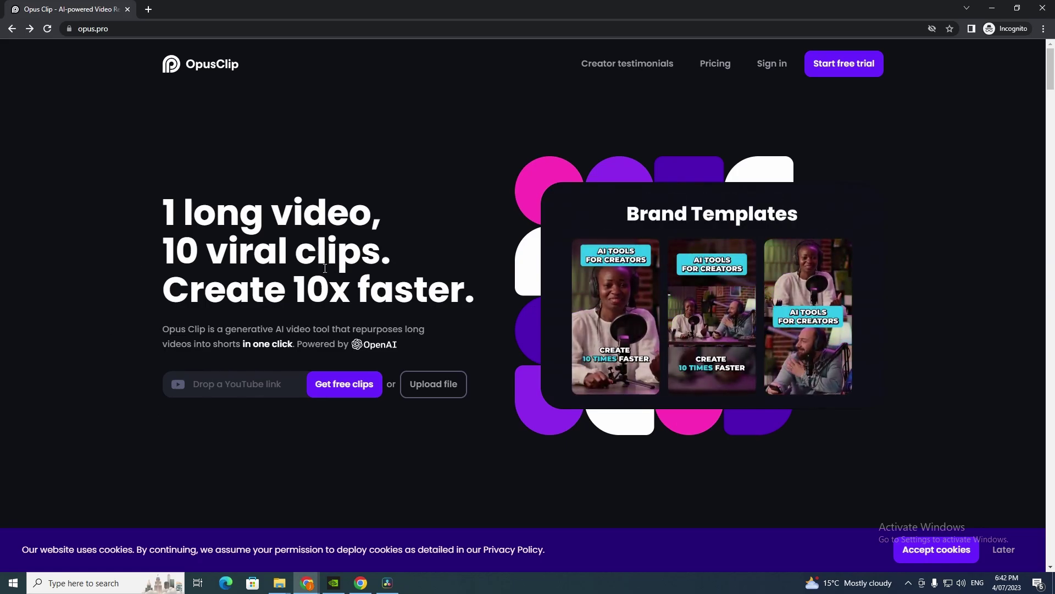
Open the pricing page and compare the Essential plan at 800 and 400 upload minutes, including its feature list.
{"action": "left_click", "coordinate": [716, 64]}
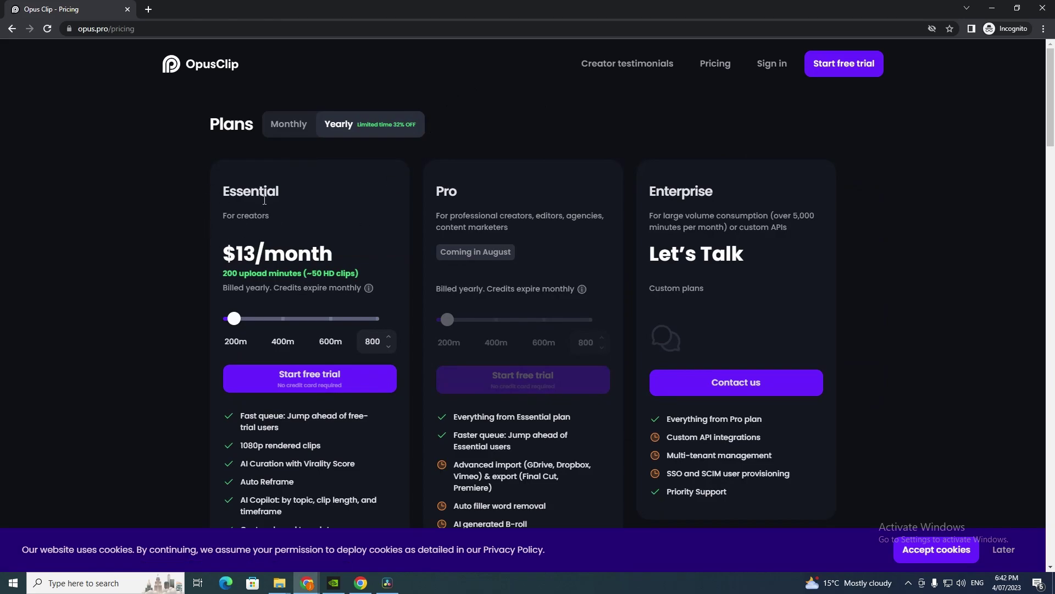
{"action": "left_click_drag", "start_coordinate": [235, 319], "coordinate": [383, 321]}
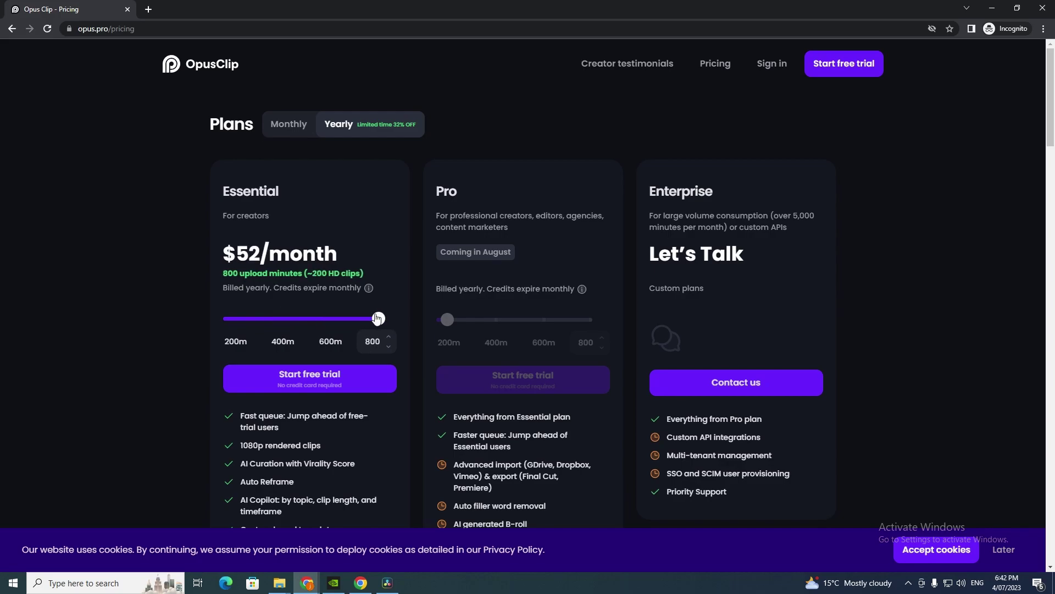
{"action": "scroll", "coordinate": [357, 339], "scroll_direction": "down", "scroll_amount": 1}
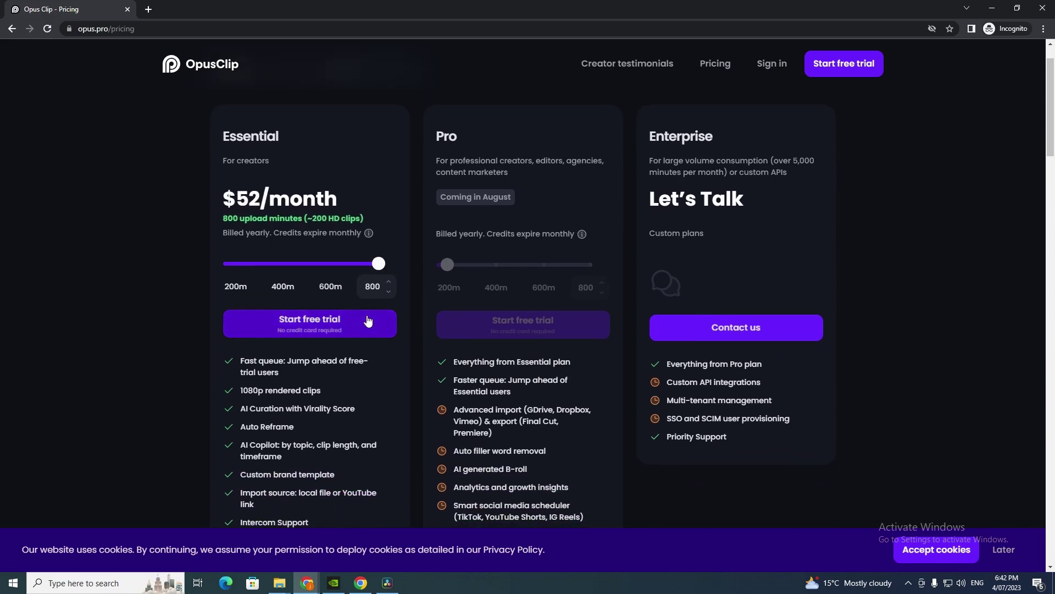
{"action": "left_click_drag", "start_coordinate": [380, 264], "coordinate": [296, 277]}
{"action": "scroll", "coordinate": [349, 344], "scroll_direction": "down", "scroll_amount": 2}
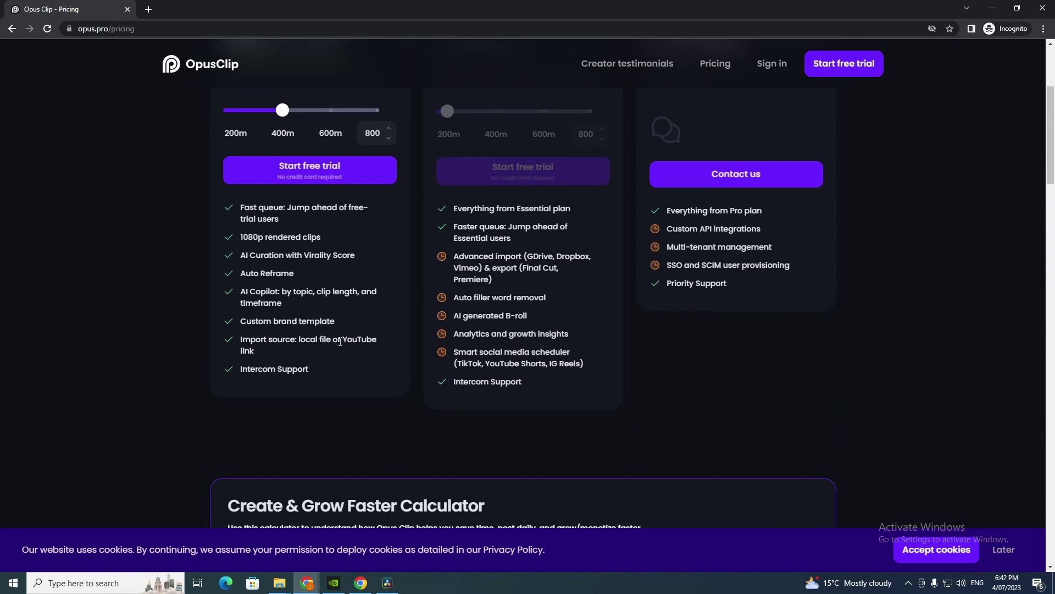
{"action": "scroll", "coordinate": [385, 291], "scroll_direction": "up", "scroll_amount": 3}
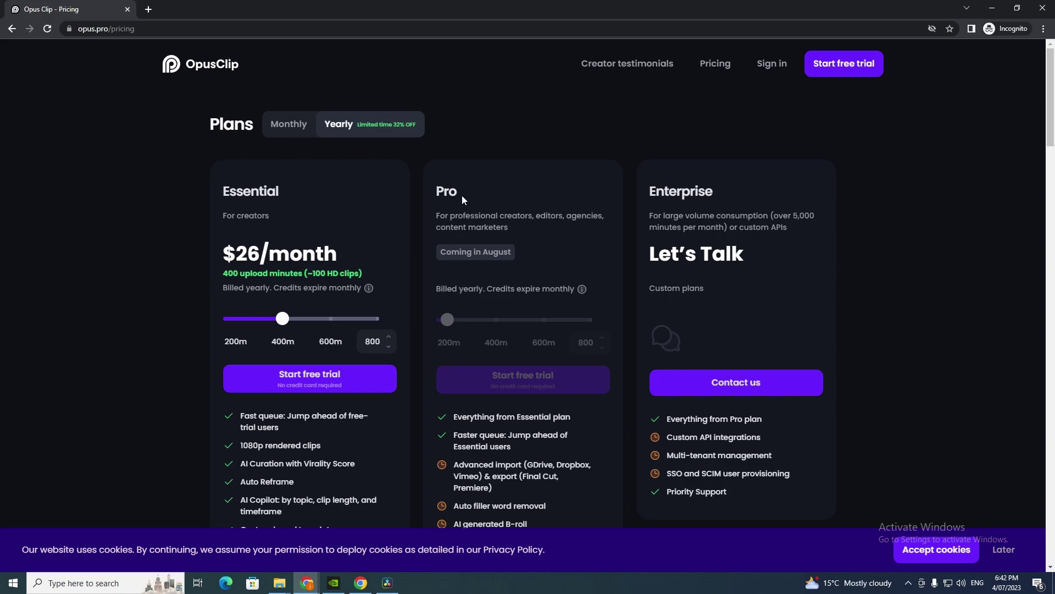
Examine the Pro and Enterprise plans and compare monthly with yearly billing.
{"action": "double_click", "coordinate": [447, 188]}
{"action": "scroll", "coordinate": [601, 319], "scroll_direction": "down", "scroll_amount": 1}
{"action": "scroll", "coordinate": [715, 275], "scroll_direction": "up", "scroll_amount": 1}
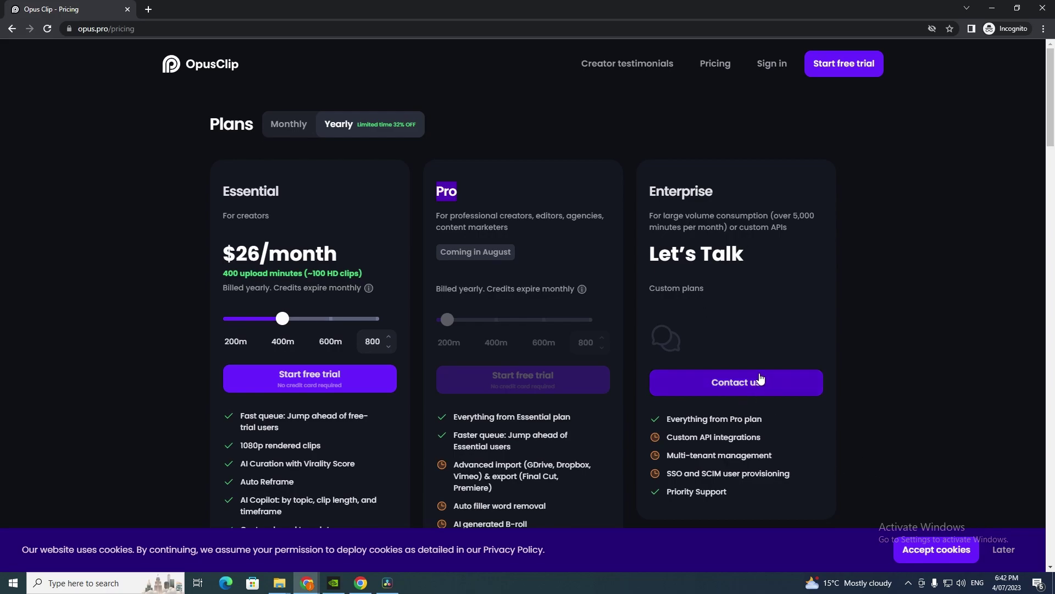
{"action": "left_click", "coordinate": [309, 129]}
{"action": "left_click", "coordinate": [349, 133]}
{"action": "left_click", "coordinate": [299, 133]}
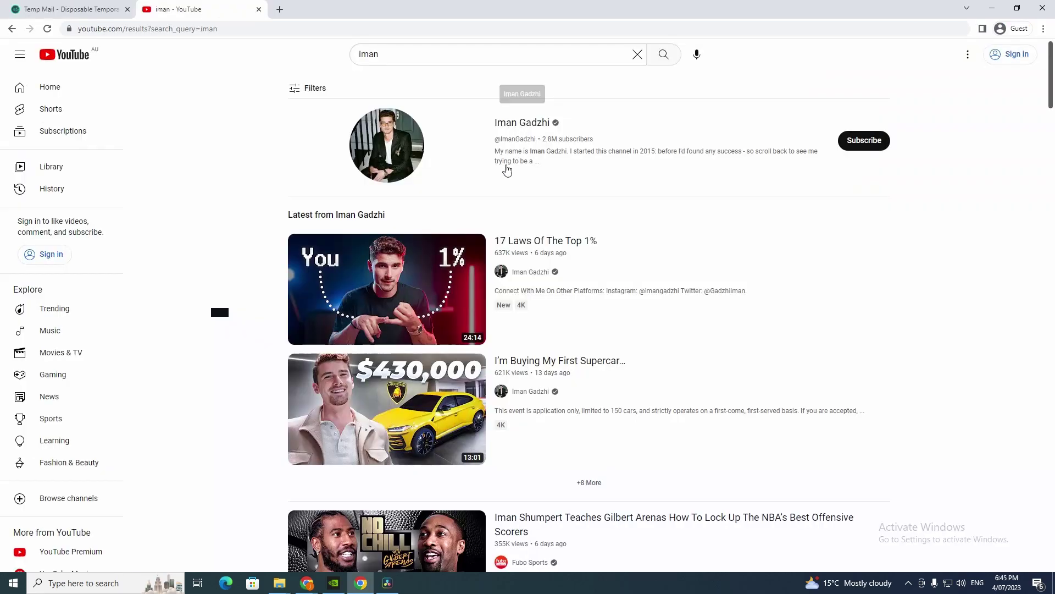
Look through the YouTube results for "iman" to find the video "I'm Buying My First Supercar…".
{"action": "scroll", "coordinate": [505, 170], "scroll_direction": "down", "scroll_amount": 1}
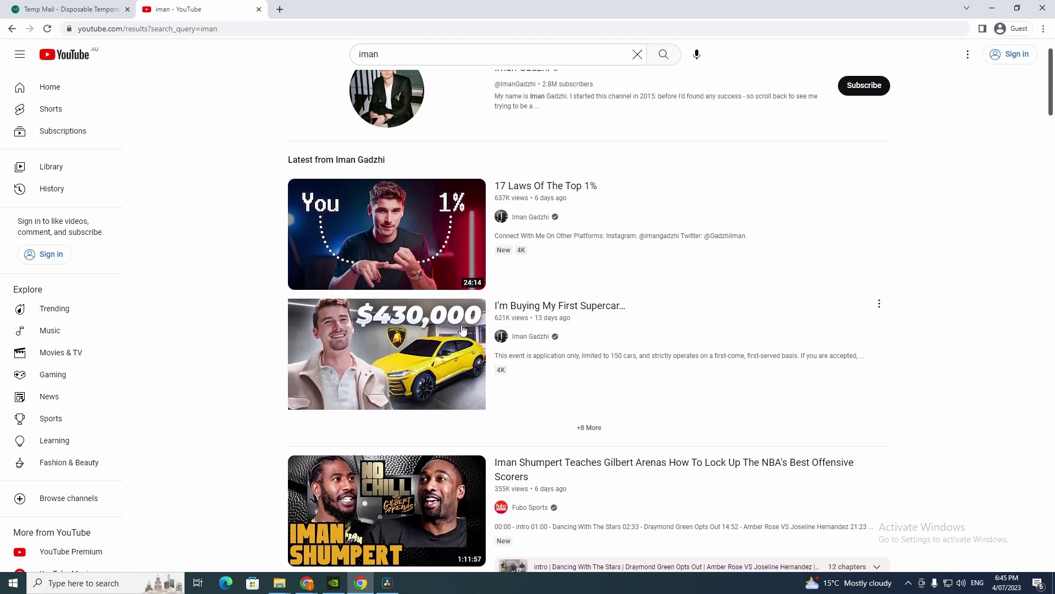
{"action": "mouse_move", "coordinate": [452, 341]}
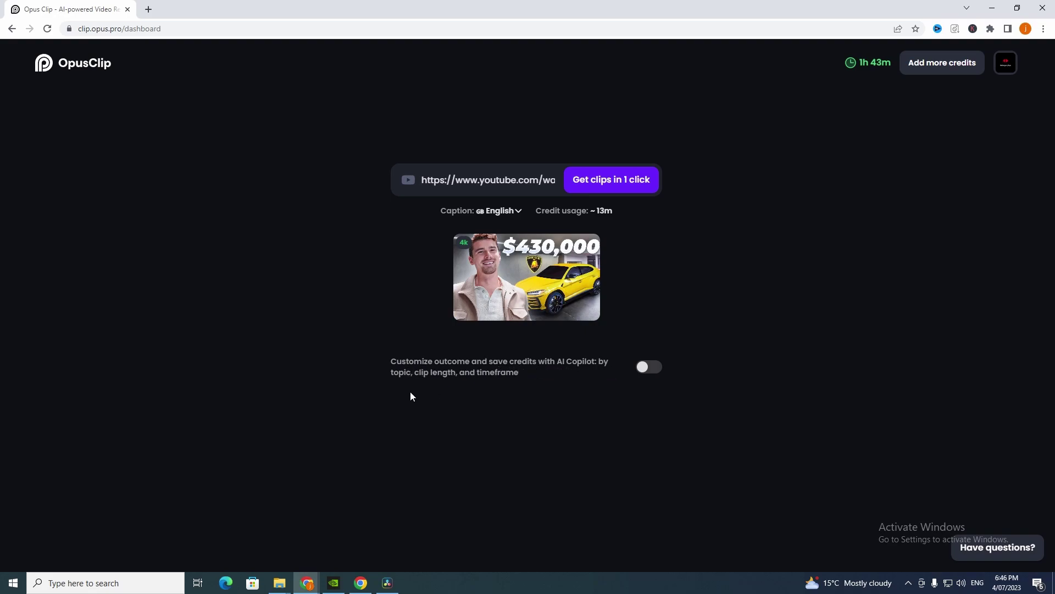
Review the AI Copilot customization options, switch them back off, and generate clips from the supercar video in OpusClip.
{"action": "left_click", "coordinate": [646, 367]}
{"action": "scroll", "coordinate": [551, 388], "scroll_direction": "down", "scroll_amount": 2}
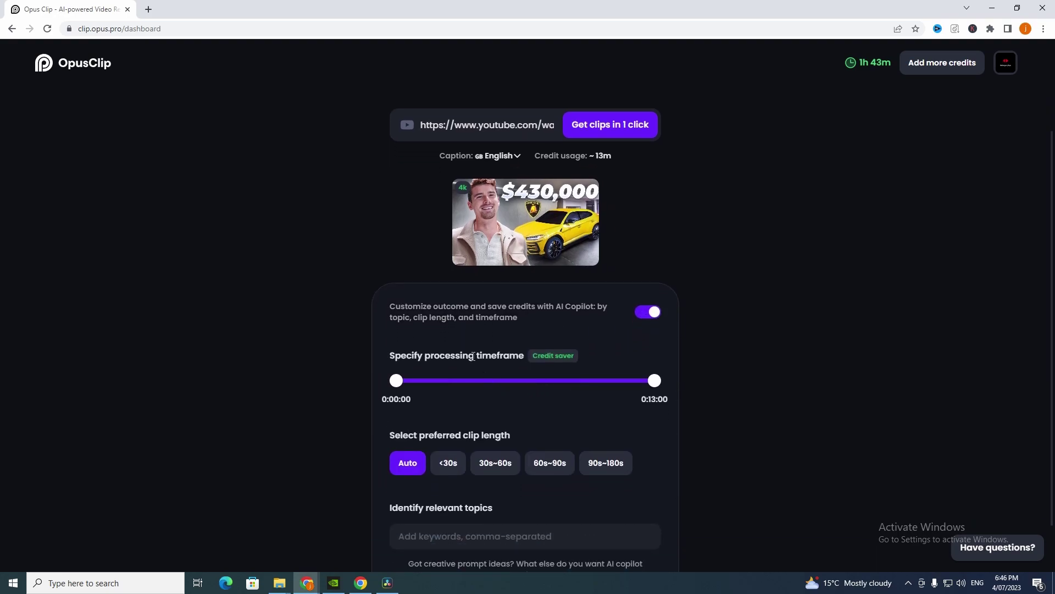
{"action": "scroll", "coordinate": [611, 369], "scroll_direction": "up", "scroll_amount": 2}
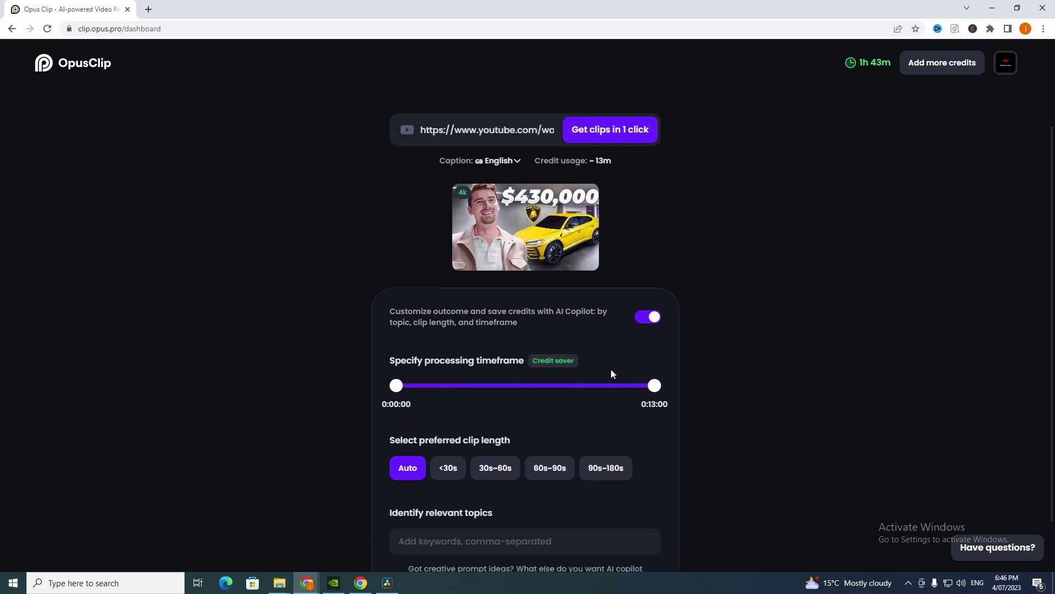
{"action": "left_click", "coordinate": [650, 368]}
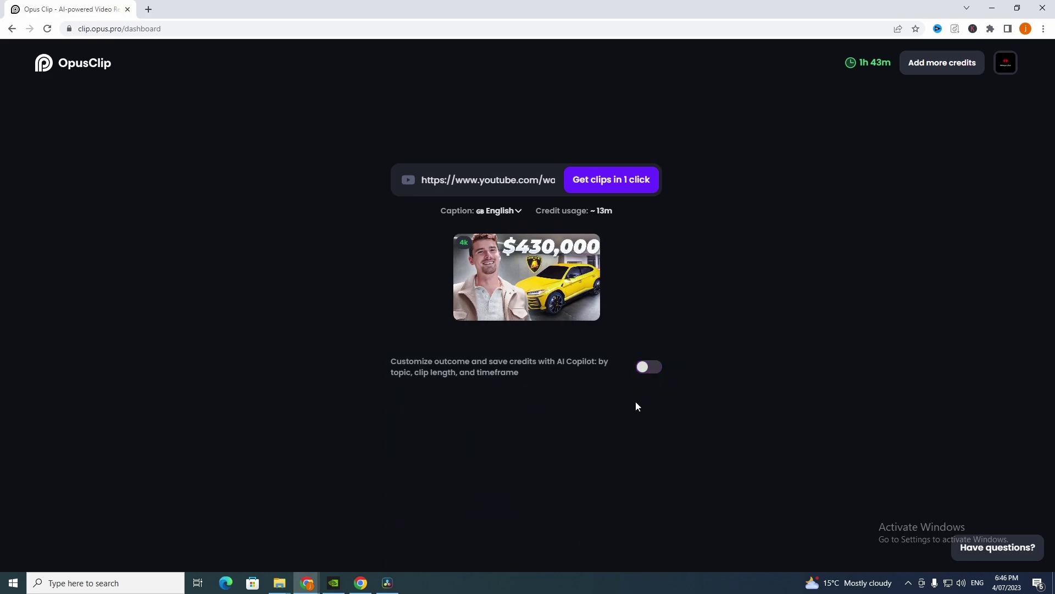
{"action": "left_click", "coordinate": [599, 186]}
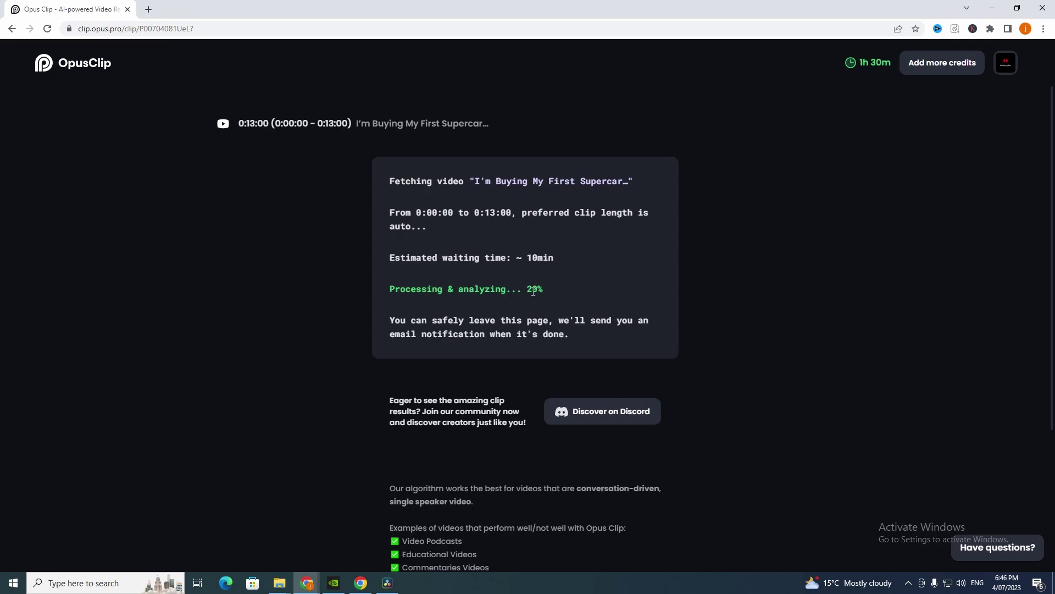
Read the processing page's notes on suitable video types, supported languages and clip storage.
{"action": "scroll", "coordinate": [427, 359], "scroll_direction": "down", "scroll_amount": 3}
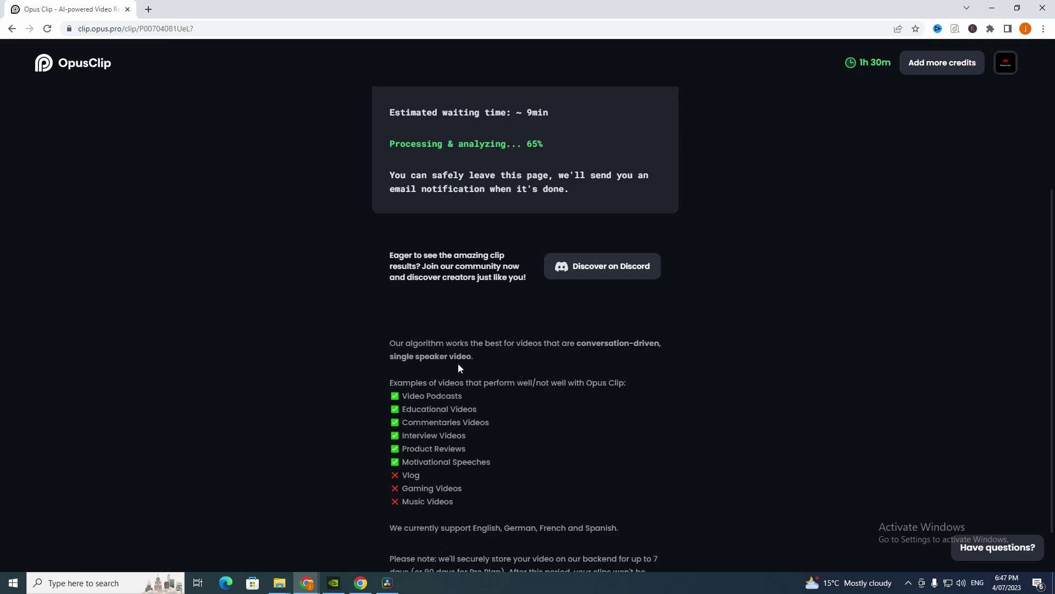
{"action": "scroll", "coordinate": [408, 353], "scroll_direction": "down", "scroll_amount": 1}
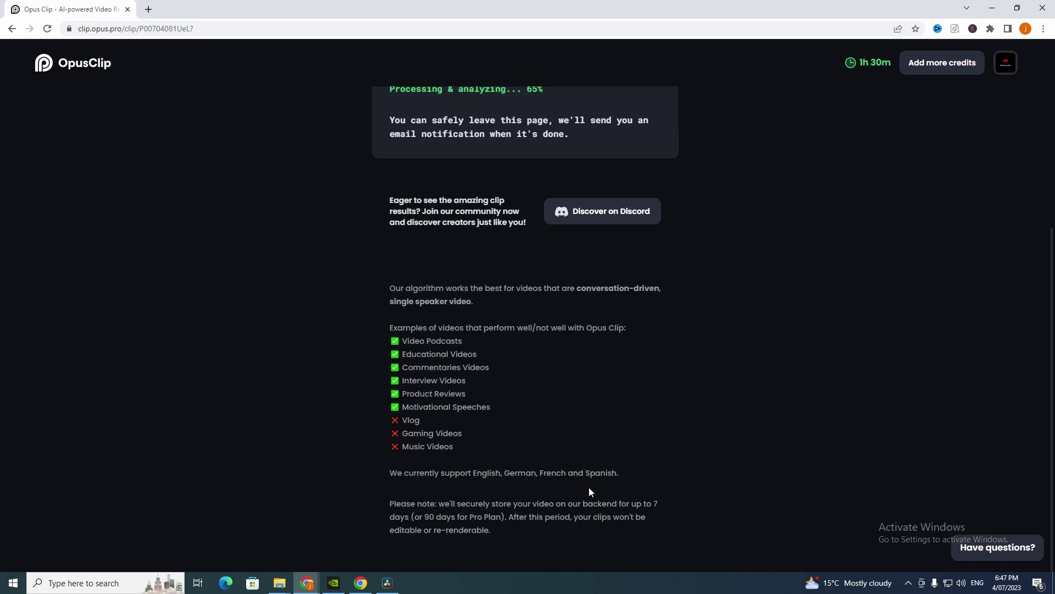
{"action": "scroll", "coordinate": [576, 492], "scroll_direction": "up", "scroll_amount": 2}
{"action": "scroll", "coordinate": [523, 440], "scroll_direction": "down", "scroll_amount": 2}
{"action": "scroll", "coordinate": [465, 407], "scroll_direction": "up", "scroll_amount": 3}
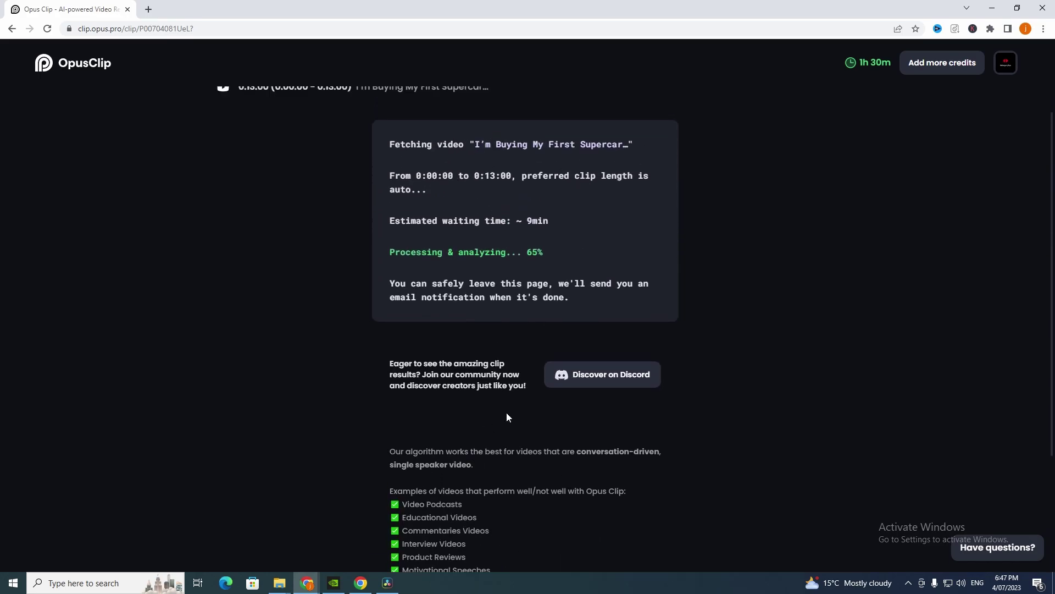
{"action": "scroll", "coordinate": [499, 317], "scroll_direction": "up", "scroll_amount": 1}
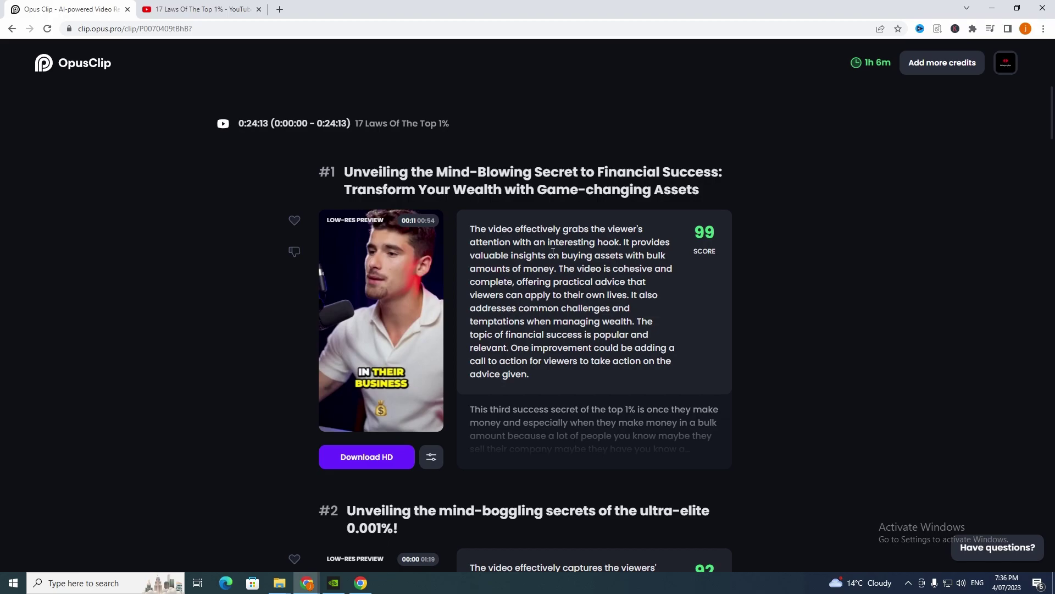
View the source video "17 Laws Of The Top 1%" on YouTube and return to its generated clips in OpusClip.
{"action": "left_click", "coordinate": [200, 10]}
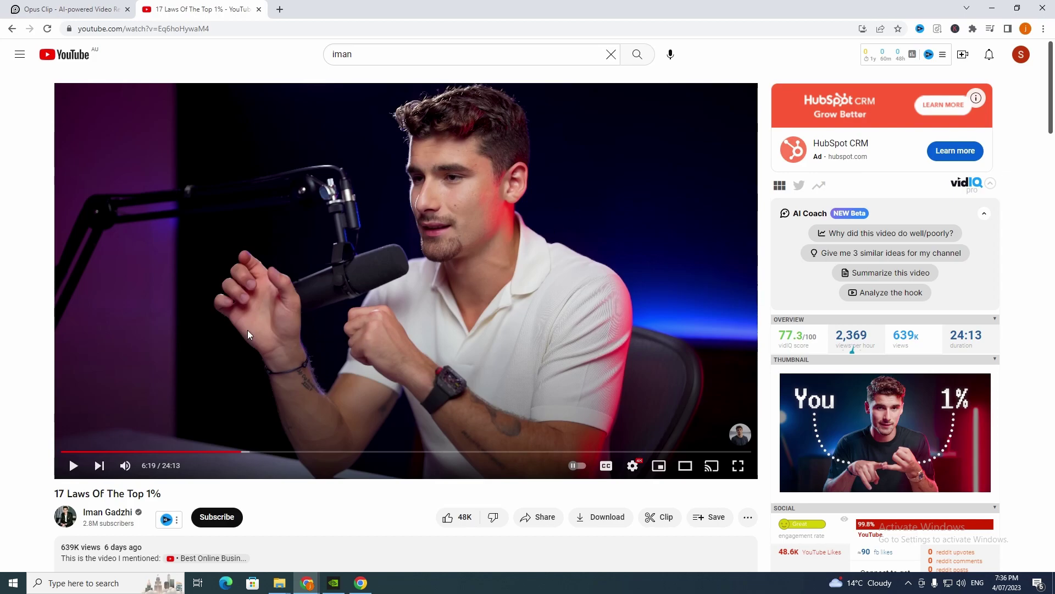
{"action": "scroll", "coordinate": [68, 444], "scroll_direction": "down", "scroll_amount": 1}
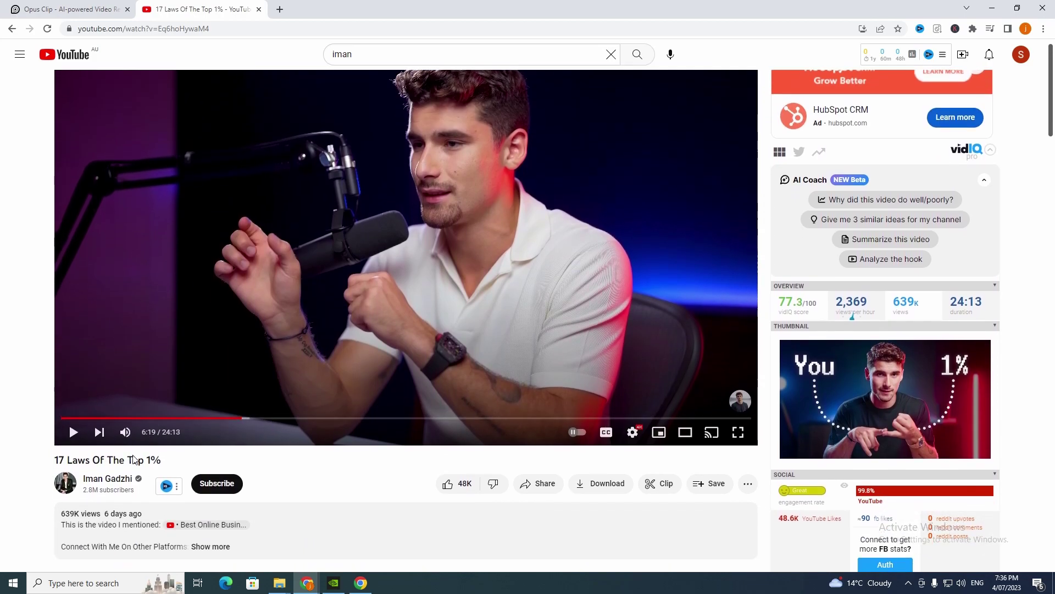
{"action": "scroll", "coordinate": [54, 478], "scroll_direction": "up", "scroll_amount": 1}
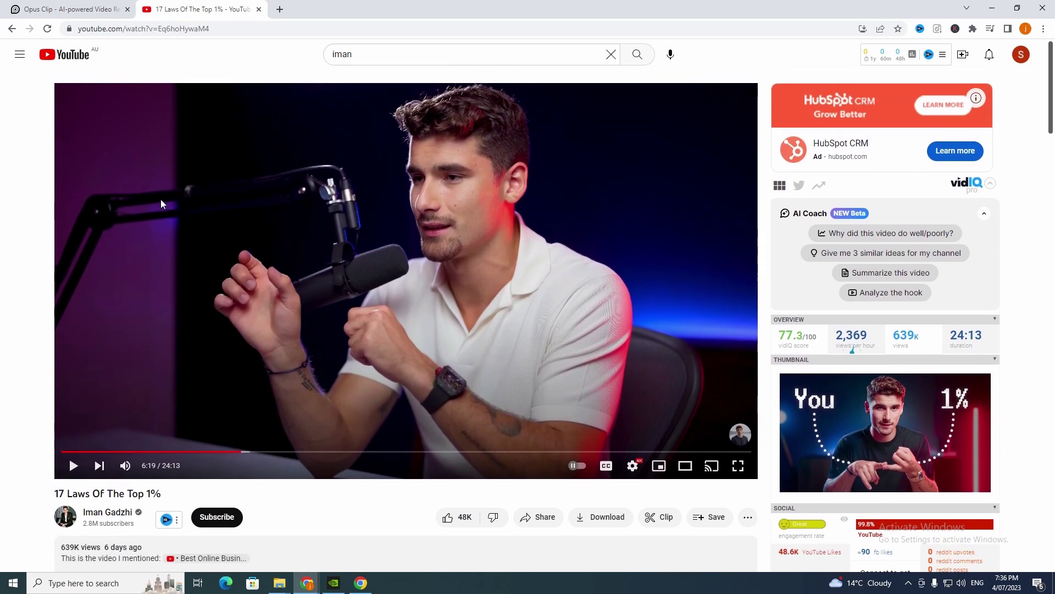
{"action": "left_click", "coordinate": [55, 5]}
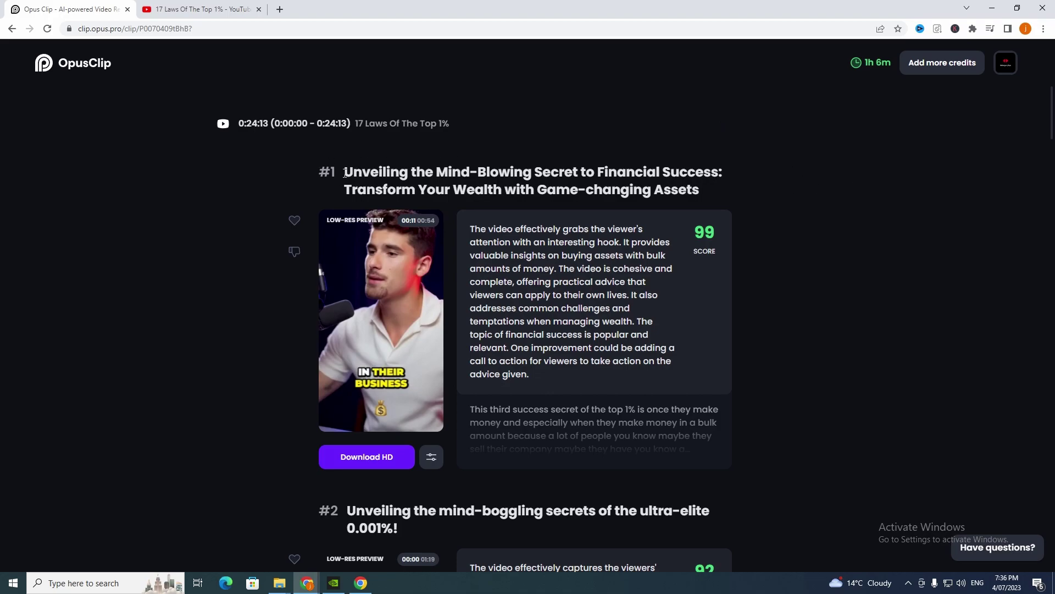
Examine the top-ranked clip's title, written assessment and virality score.
{"action": "left_click_drag", "start_coordinate": [343, 173], "coordinate": [723, 174]}
{"action": "left_click", "coordinate": [332, 196]}
{"action": "mouse_move", "coordinate": [395, 359]}
{"action": "left_click_drag", "start_coordinate": [470, 229], "coordinate": [630, 375]}
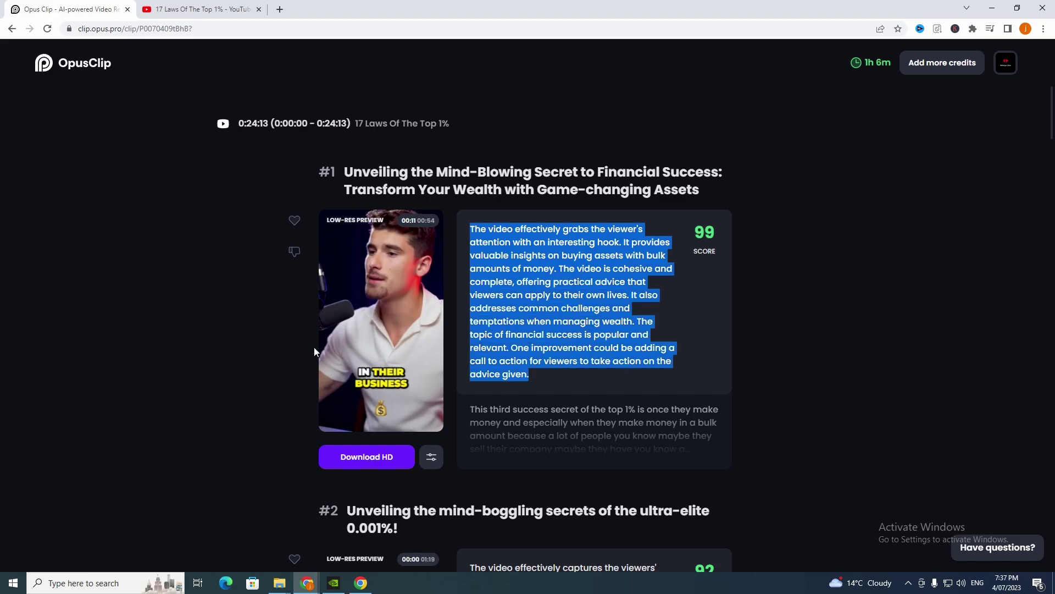
{"action": "left_click_drag", "start_coordinate": [694, 232], "coordinate": [717, 232]}
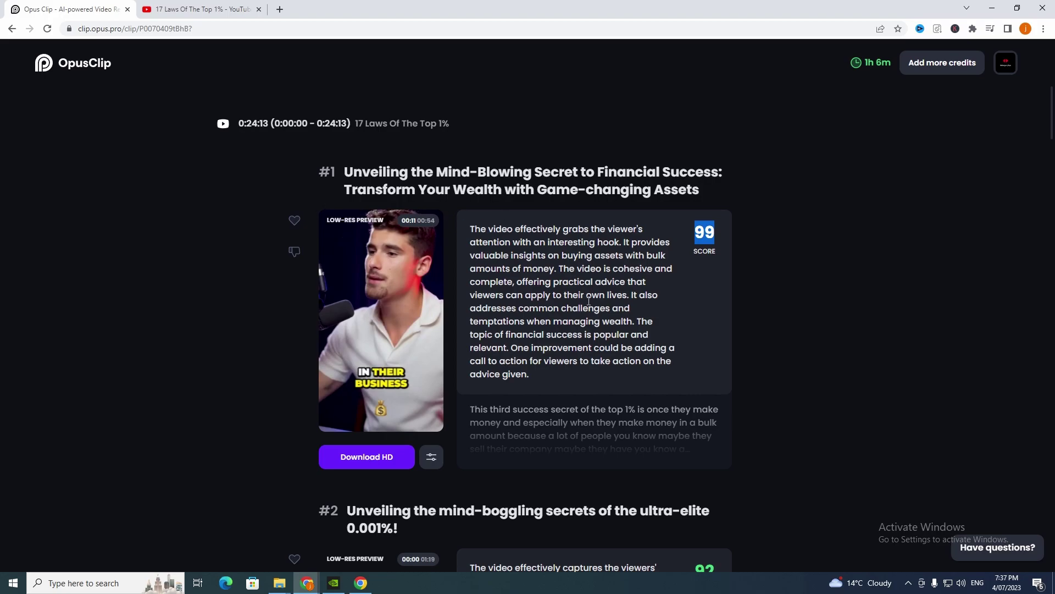
{"action": "scroll", "coordinate": [592, 311], "scroll_direction": "down", "scroll_amount": 1}
{"action": "scroll", "coordinate": [114, 150], "scroll_direction": "up", "scroll_amount": 1}
{"action": "scroll", "coordinate": [901, 285], "scroll_direction": "down", "scroll_amount": 2}
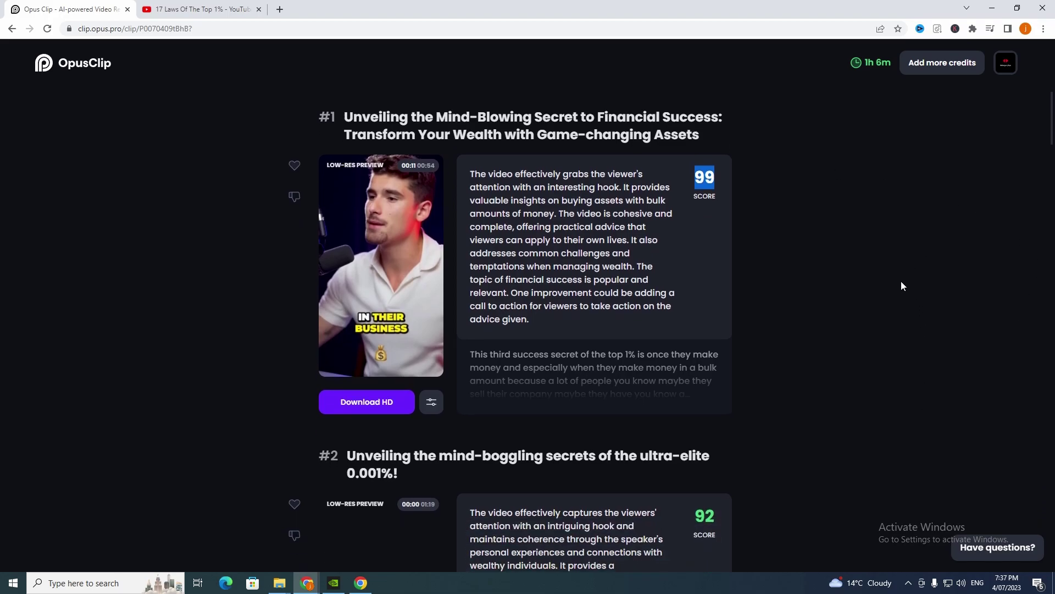
{"action": "scroll", "coordinate": [900, 313], "scroll_direction": "up", "scroll_amount": 2}
{"action": "left_click", "coordinate": [739, 276]}
Browse the remaining ranked clips to compare their previews, assessments and scores, and return to the start of the list.
{"action": "scroll", "coordinate": [720, 236], "scroll_direction": "down", "scroll_amount": 2}
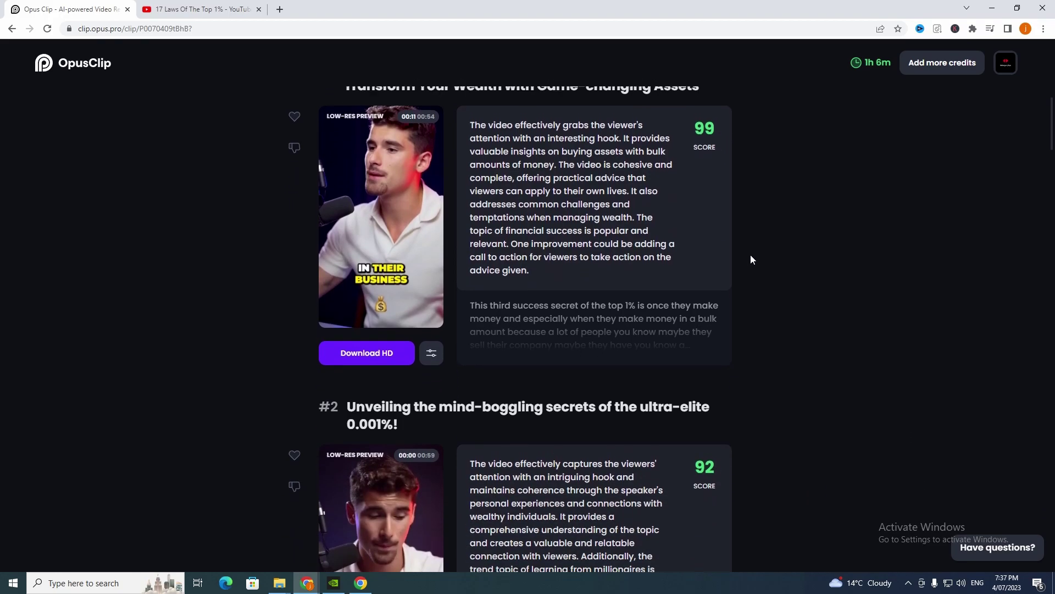
{"action": "scroll", "coordinate": [670, 370], "scroll_direction": "down", "scroll_amount": 5}
{"action": "scroll", "coordinate": [697, 346], "scroll_direction": "down", "scroll_amount": 2}
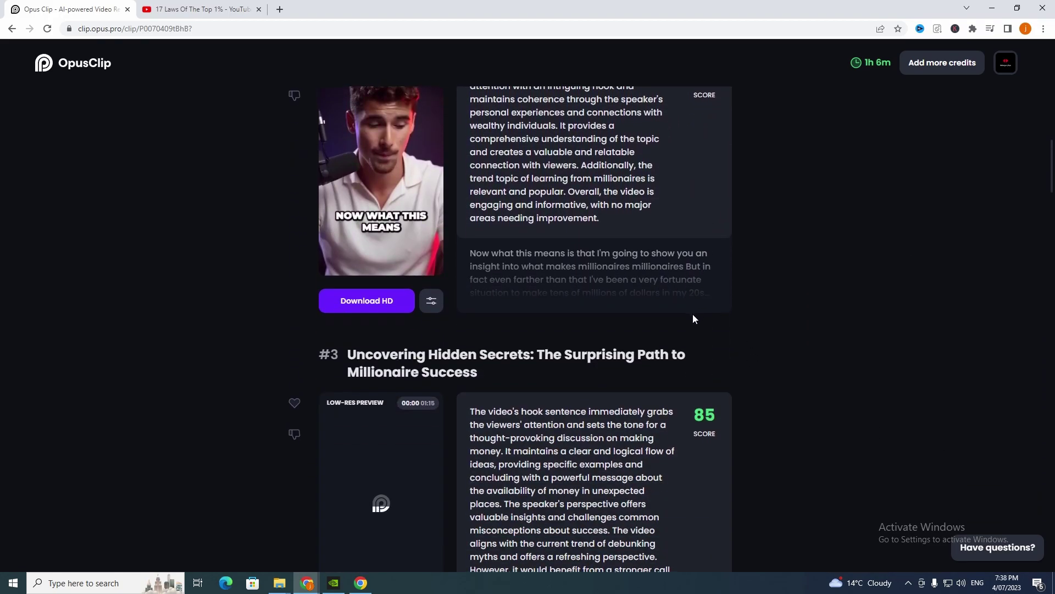
{"action": "scroll", "coordinate": [555, 329], "scroll_direction": "down", "scroll_amount": 2}
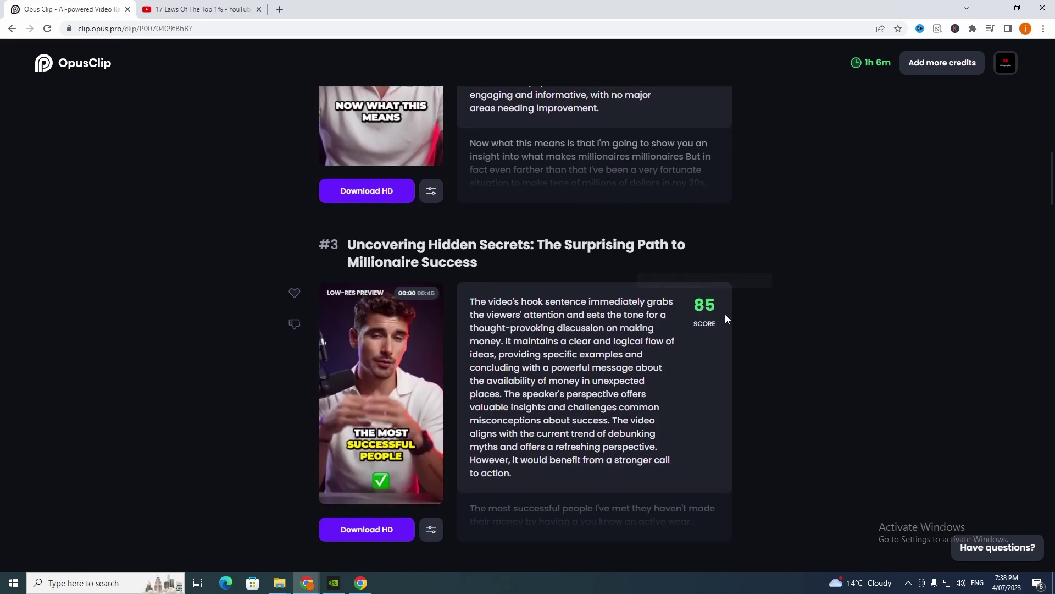
{"action": "scroll", "coordinate": [718, 316], "scroll_direction": "down", "scroll_amount": 2}
{"action": "scroll", "coordinate": [689, 309], "scroll_direction": "down", "scroll_amount": 9}
{"action": "scroll", "coordinate": [446, 347], "scroll_direction": "down", "scroll_amount": 7}
{"action": "scroll", "coordinate": [643, 352], "scroll_direction": "down", "scroll_amount": 5}
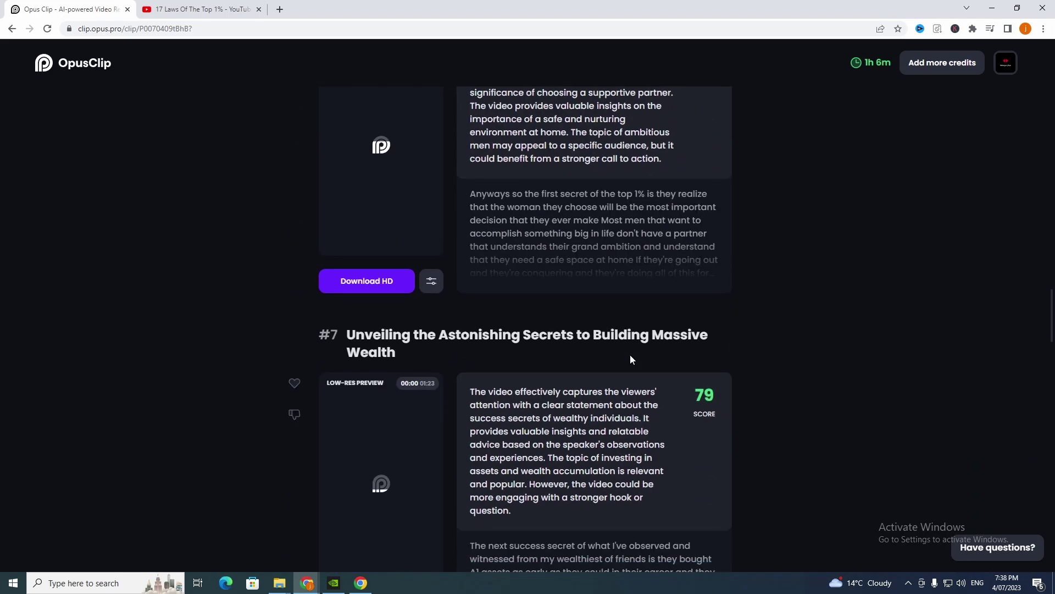
{"action": "scroll", "coordinate": [398, 367], "scroll_direction": "down", "scroll_amount": 2}
{"action": "scroll", "coordinate": [351, 245], "scroll_direction": "down", "scroll_amount": 5}
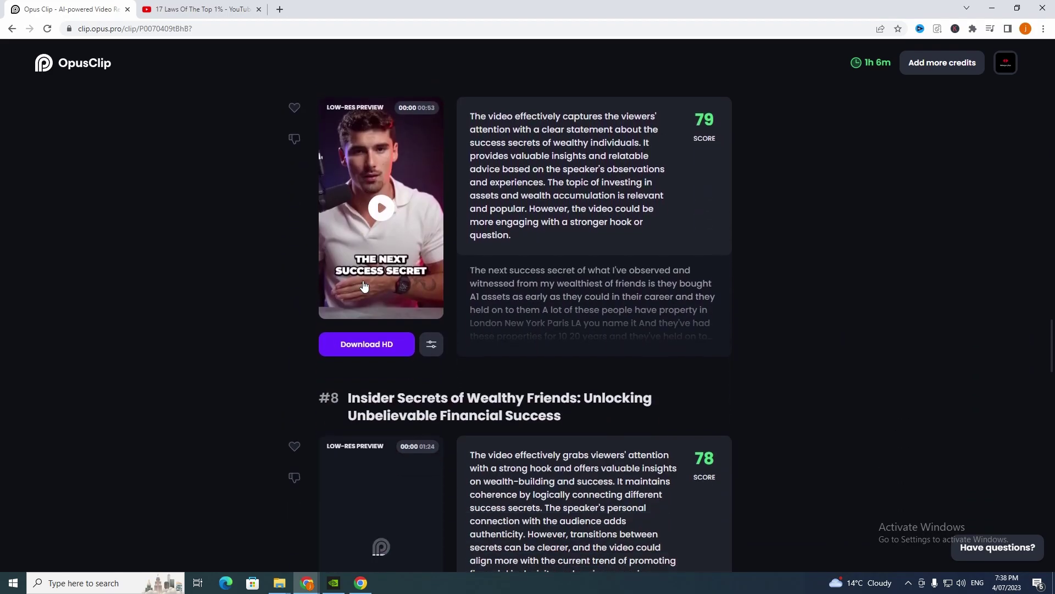
{"action": "left_click_drag", "start_coordinate": [1050, 325], "coordinate": [1039, 91]}
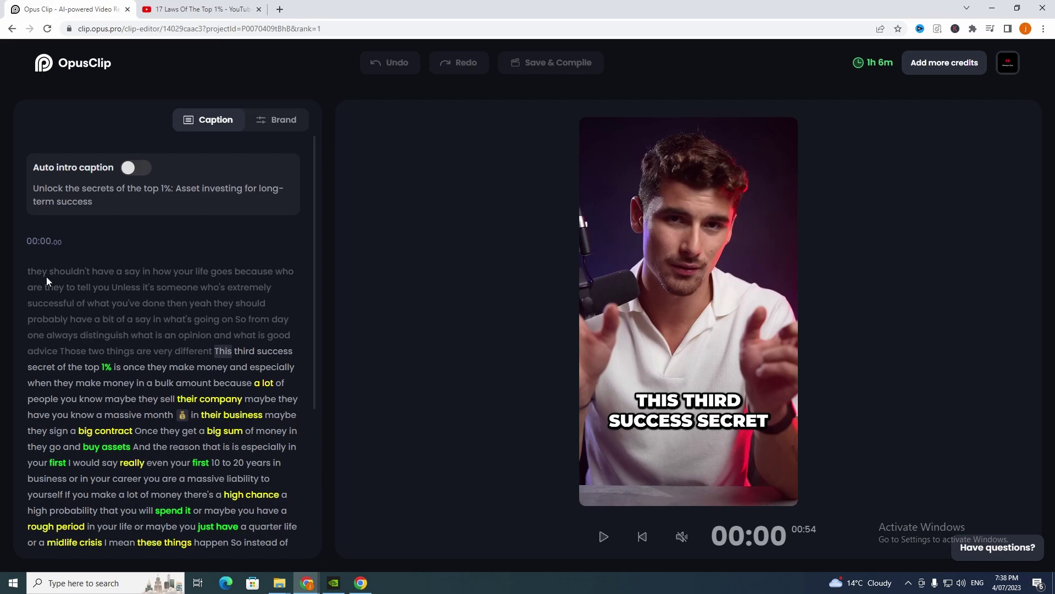
In the first clip's brand settings, preview the one-line auto caption style and set it back to Three lines.
{"action": "scroll", "coordinate": [184, 254], "scroll_direction": "down", "scroll_amount": 1}
{"action": "left_click", "coordinate": [282, 124]}
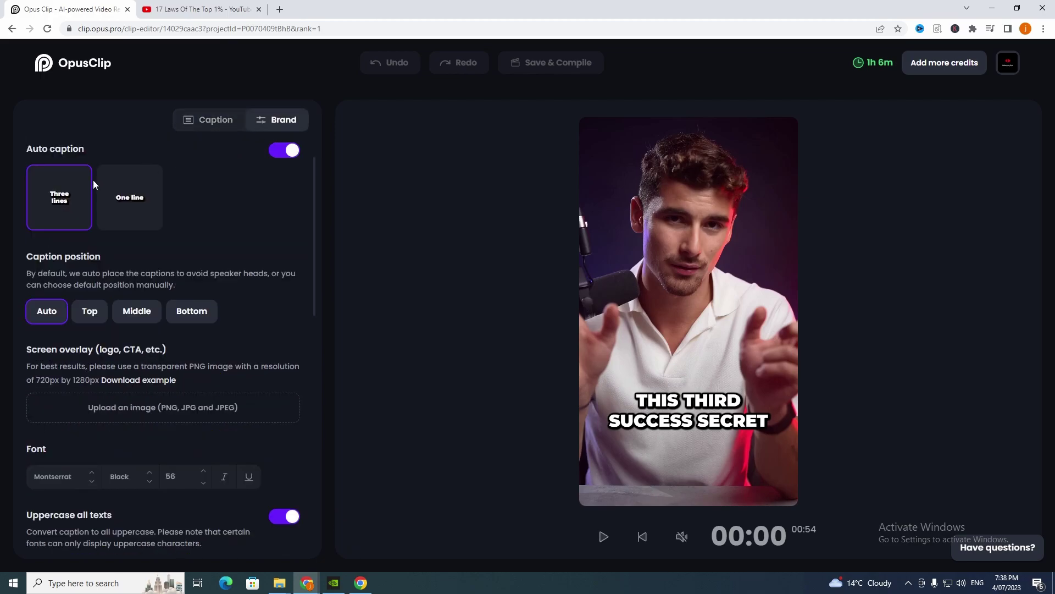
{"action": "left_click", "coordinate": [130, 213]}
{"action": "left_click", "coordinate": [71, 213]}
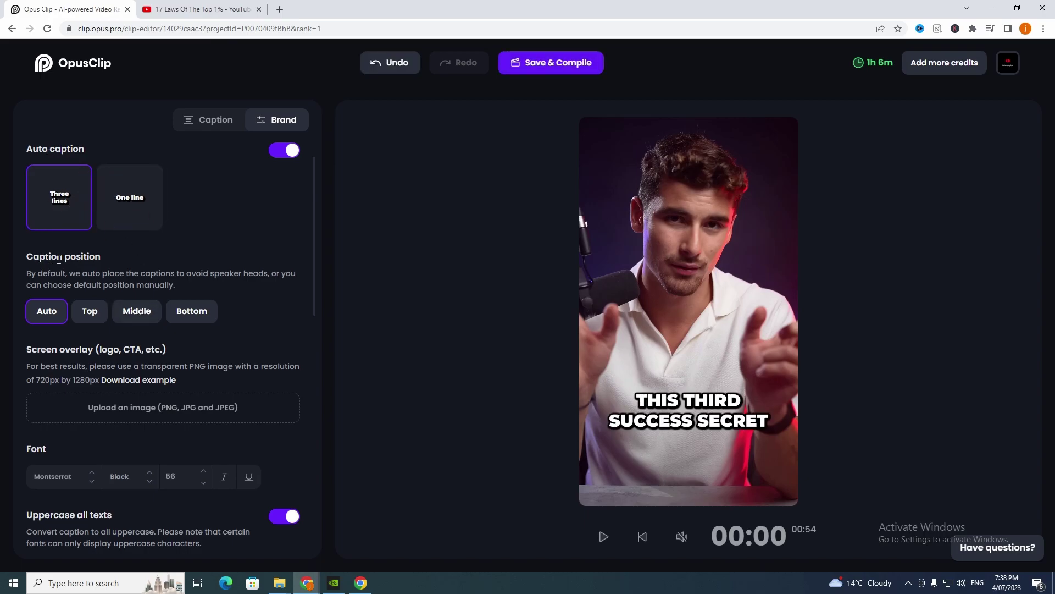
Try the Top and Middle caption positions, and set the clip's caption position to Bottom.
{"action": "left_click", "coordinate": [88, 317]}
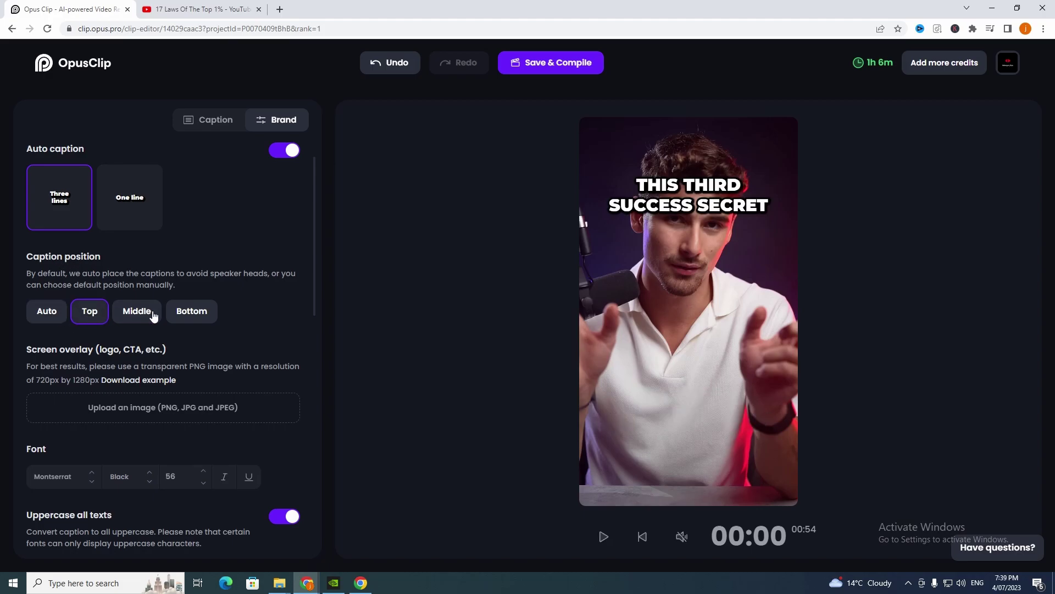
{"action": "left_click", "coordinate": [140, 314]}
{"action": "left_click", "coordinate": [193, 315]}
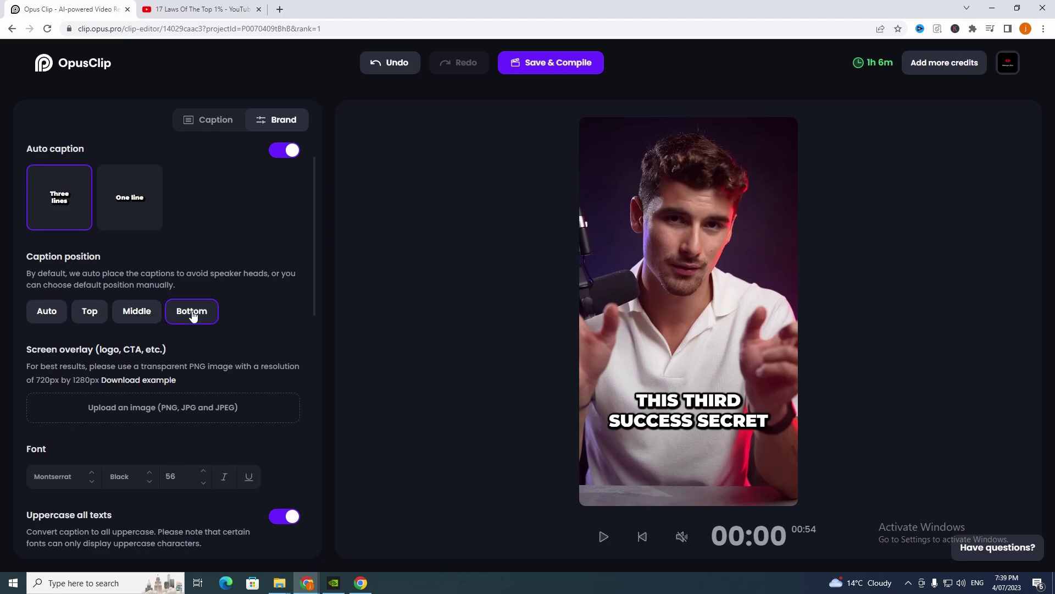
{"action": "scroll", "coordinate": [193, 343], "scroll_direction": "down", "scroll_amount": 2}
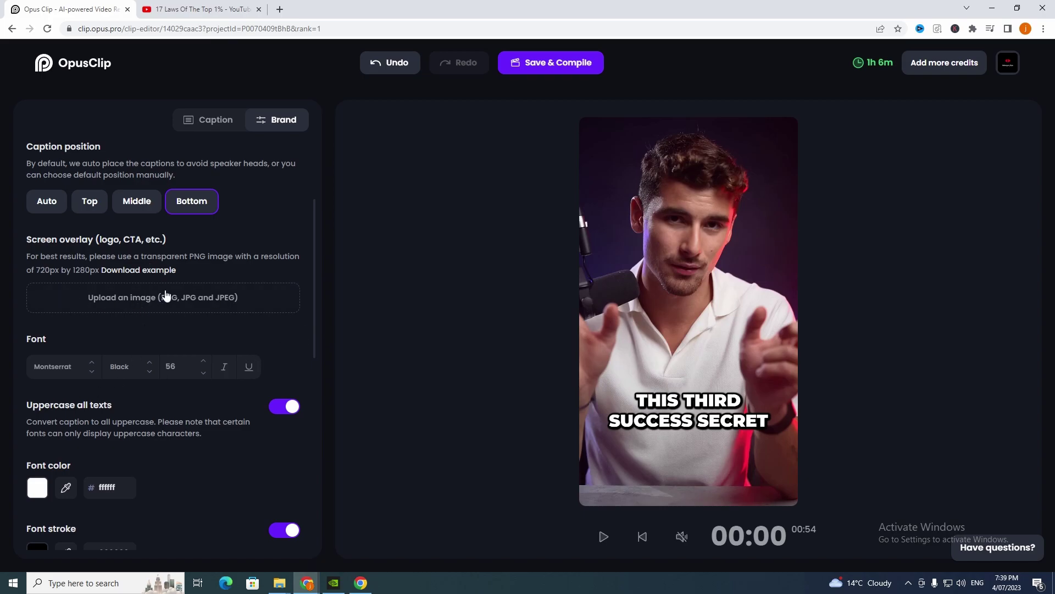
Try the Poppins and Bangers caption fonts, and set the clip's caption font to Kanit.
{"action": "left_click", "coordinate": [63, 373]}
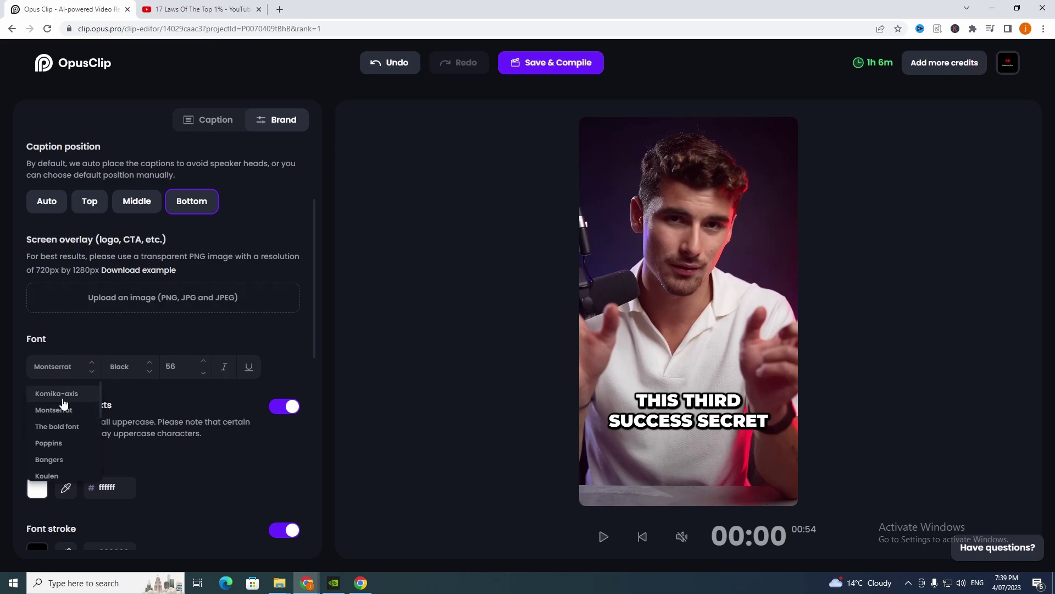
{"action": "left_click", "coordinate": [63, 362]}
{"action": "left_click", "coordinate": [52, 369]}
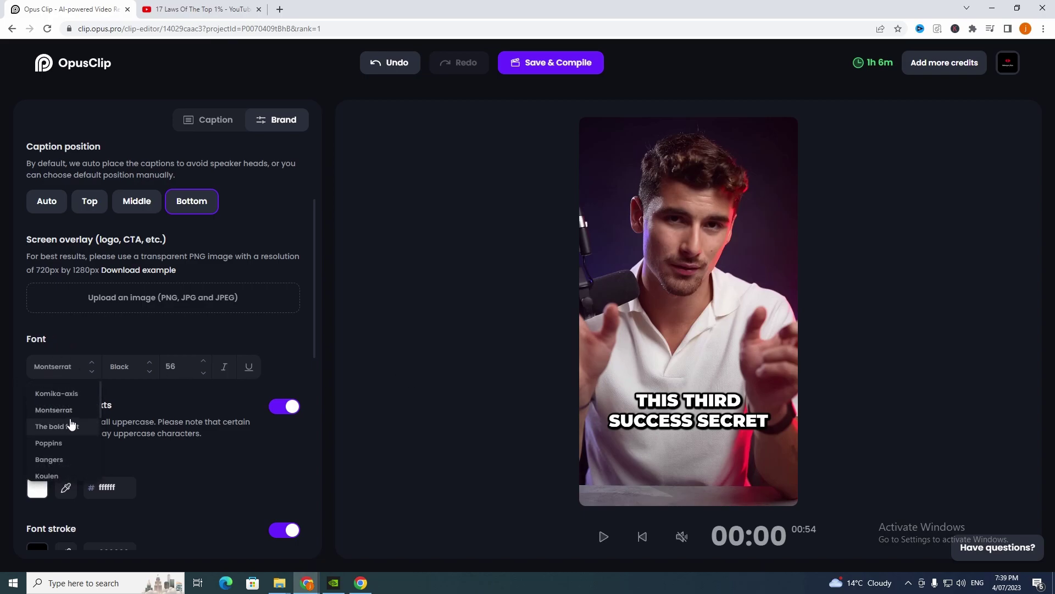
{"action": "left_click", "coordinate": [58, 444]}
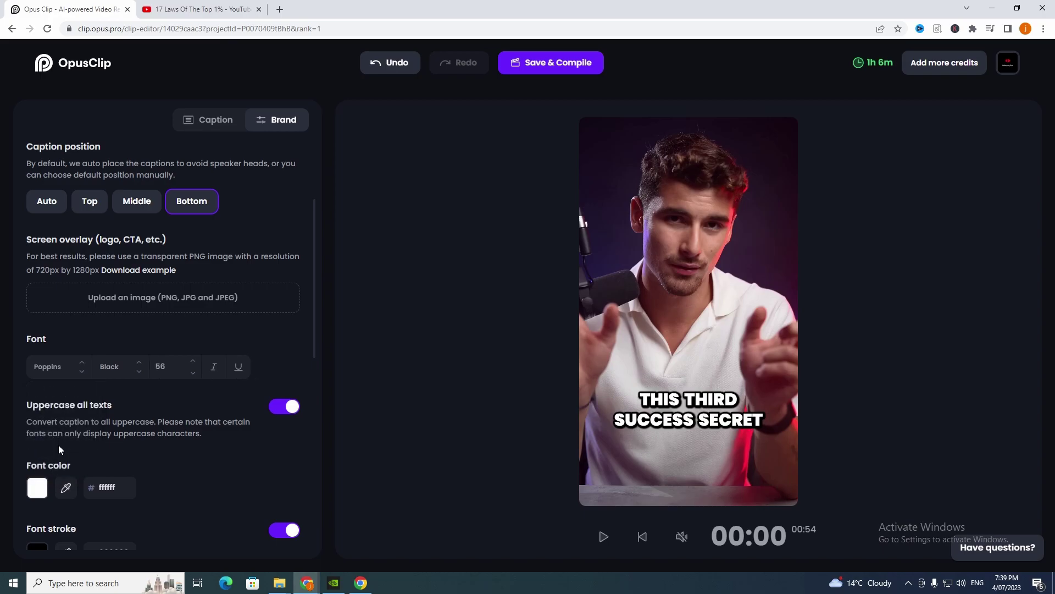
{"action": "left_click", "coordinate": [61, 371]}
{"action": "left_click", "coordinate": [54, 406]}
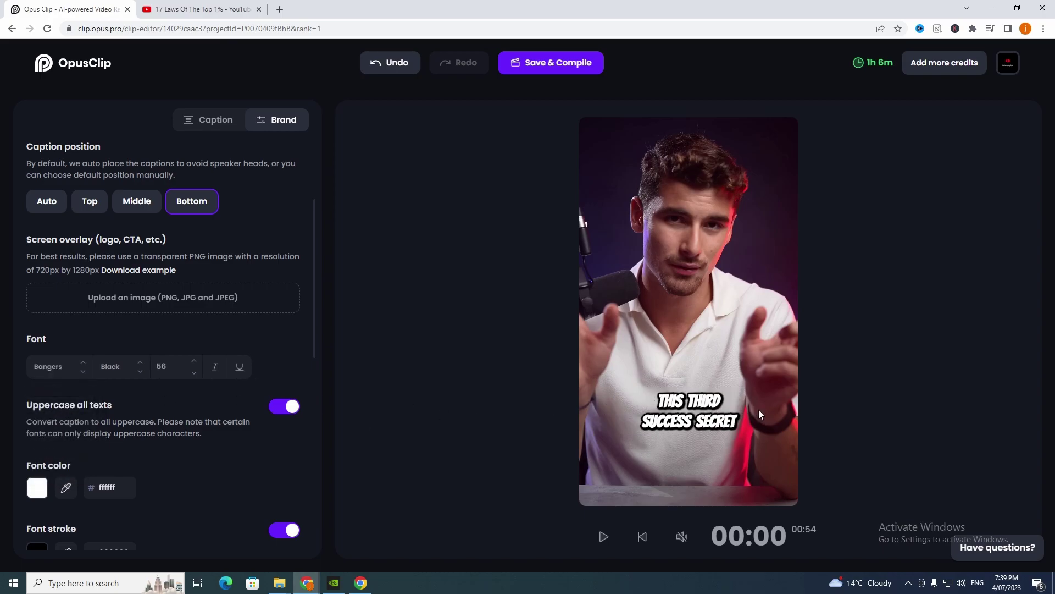
{"action": "left_click", "coordinate": [55, 367]}
{"action": "scroll", "coordinate": [51, 428], "scroll_direction": "down", "scroll_amount": 2}
{"action": "left_click", "coordinate": [44, 417]}
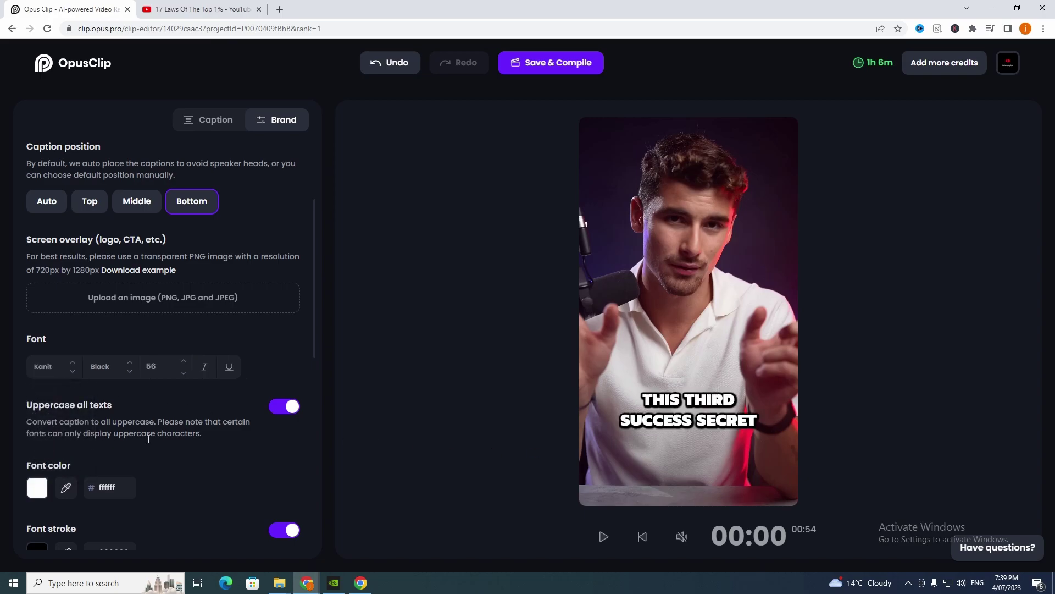
Try the SemiBold weight and other weights for the Kanit caption font, and set the weight to Bold.
{"action": "left_click", "coordinate": [107, 366]}
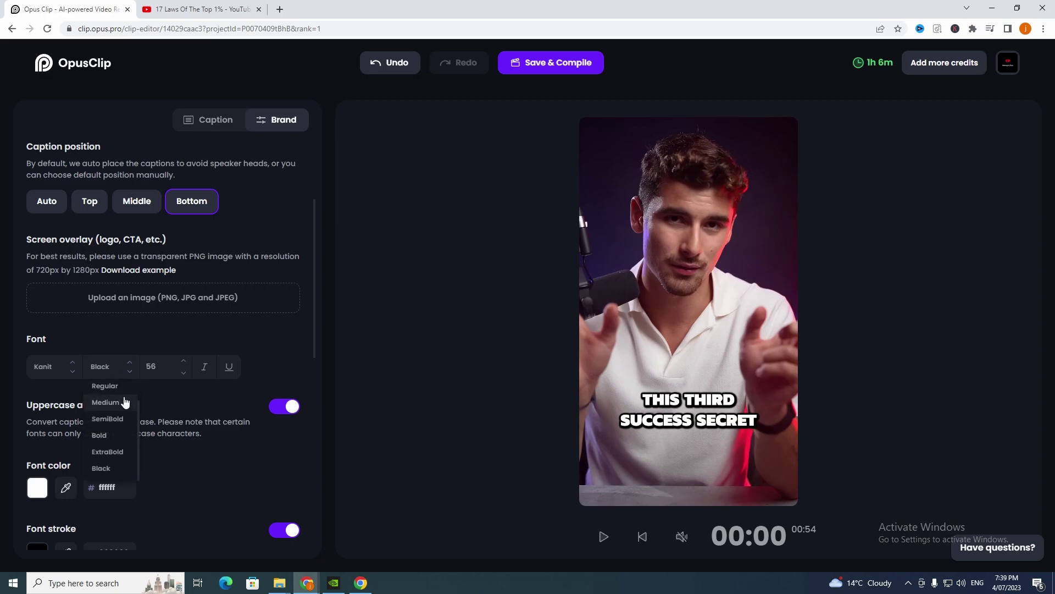
{"action": "scroll", "coordinate": [110, 423], "scroll_direction": "up", "scroll_amount": 1}
{"action": "left_click", "coordinate": [117, 445]}
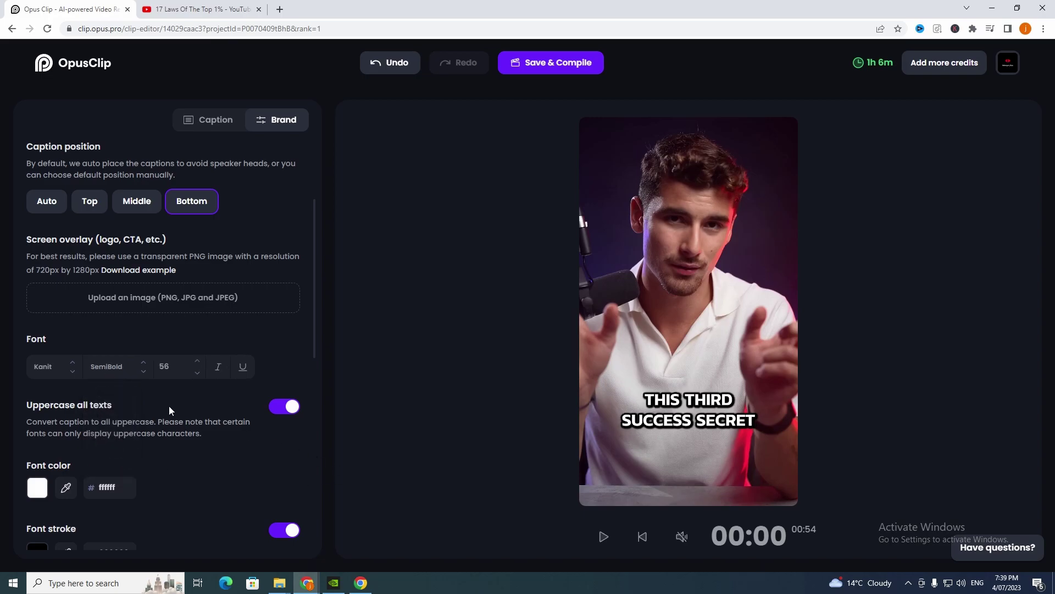
{"action": "left_click", "coordinate": [110, 366]}
{"action": "left_click", "coordinate": [115, 411]}
{"action": "left_click", "coordinate": [117, 367]}
{"action": "left_click", "coordinate": [104, 409]}
{"action": "left_click", "coordinate": [107, 366]}
{"action": "left_click", "coordinate": [113, 458]}
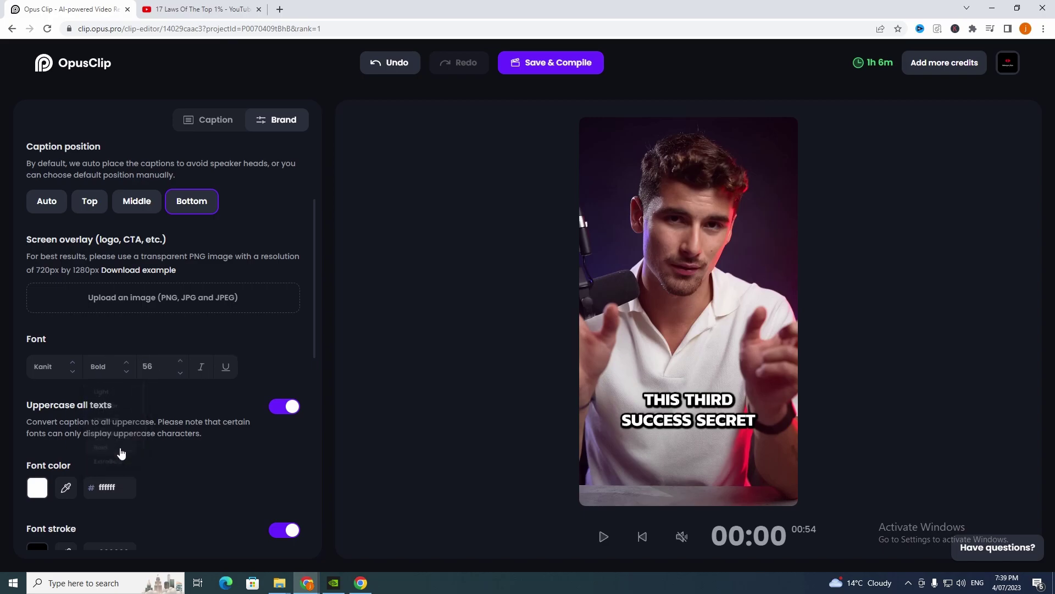
Preview the captions in italic and underlined style, and turn both styles back off.
{"action": "left_click", "coordinate": [202, 374]}
{"action": "left_click", "coordinate": [203, 373]}
{"action": "left_click", "coordinate": [229, 372]}
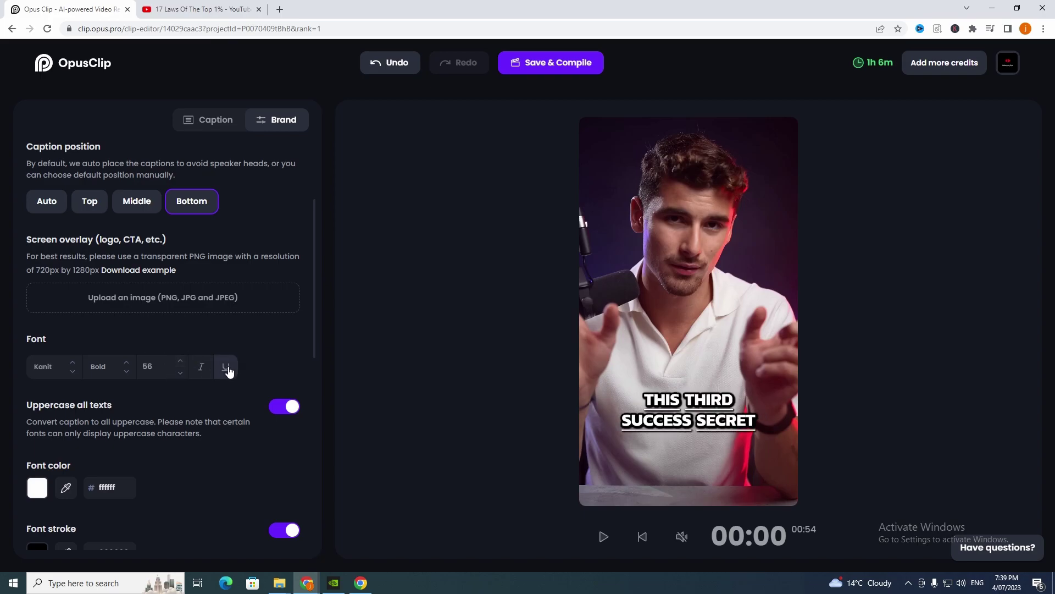
{"action": "left_click", "coordinate": [229, 372]}
Preview the captions without all-uppercase text and turn the uppercase setting back on.
{"action": "scroll", "coordinate": [21, 368], "scroll_direction": "down", "scroll_amount": 1}
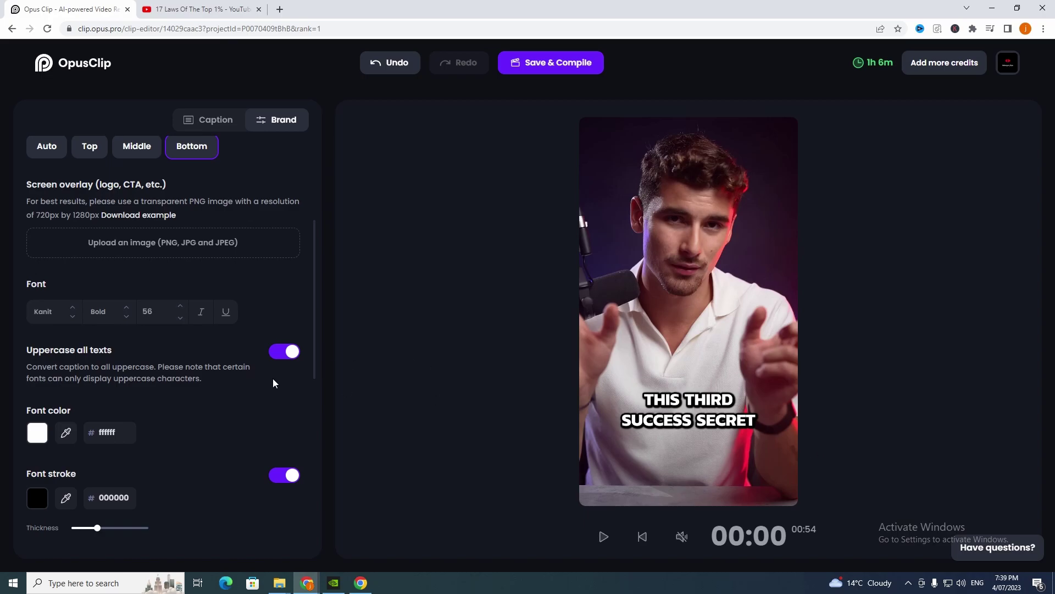
{"action": "left_click", "coordinate": [289, 353]}
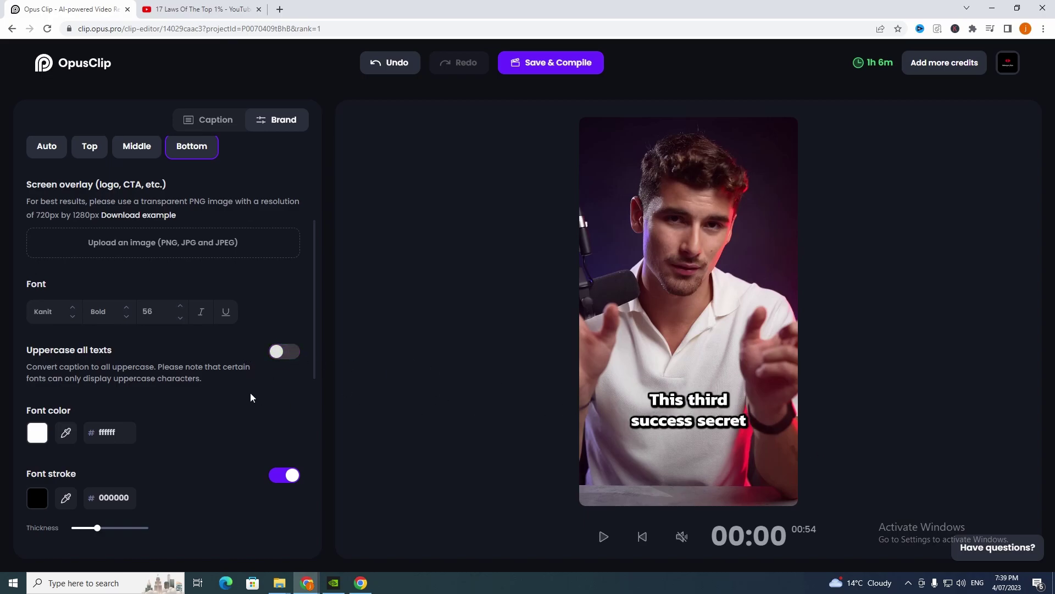
{"action": "left_click", "coordinate": [277, 355]}
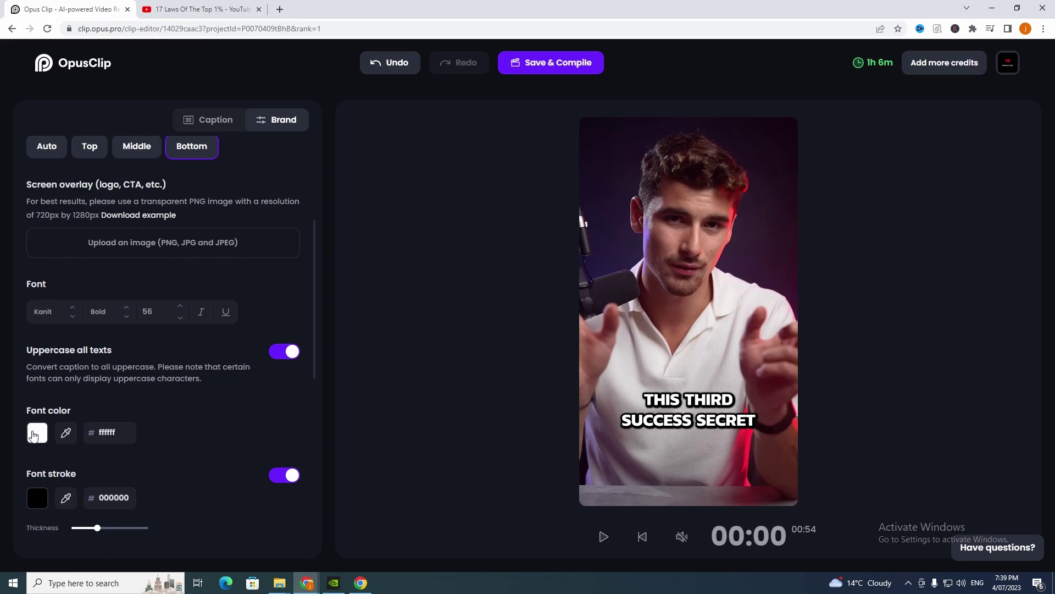
Try other font and stroke colors on the captions, including a 004FFF stroke, and restore FFFFFF text with a 000000 stroke.
{"action": "scroll", "coordinate": [33, 437], "scroll_direction": "down", "scroll_amount": 2}
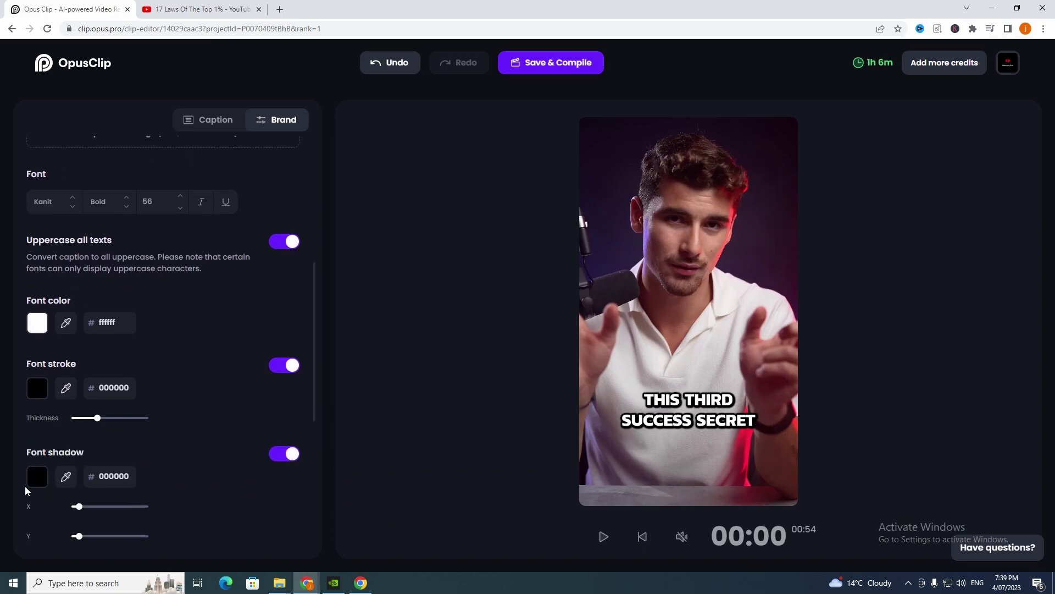
{"action": "left_click", "coordinate": [37, 325]}
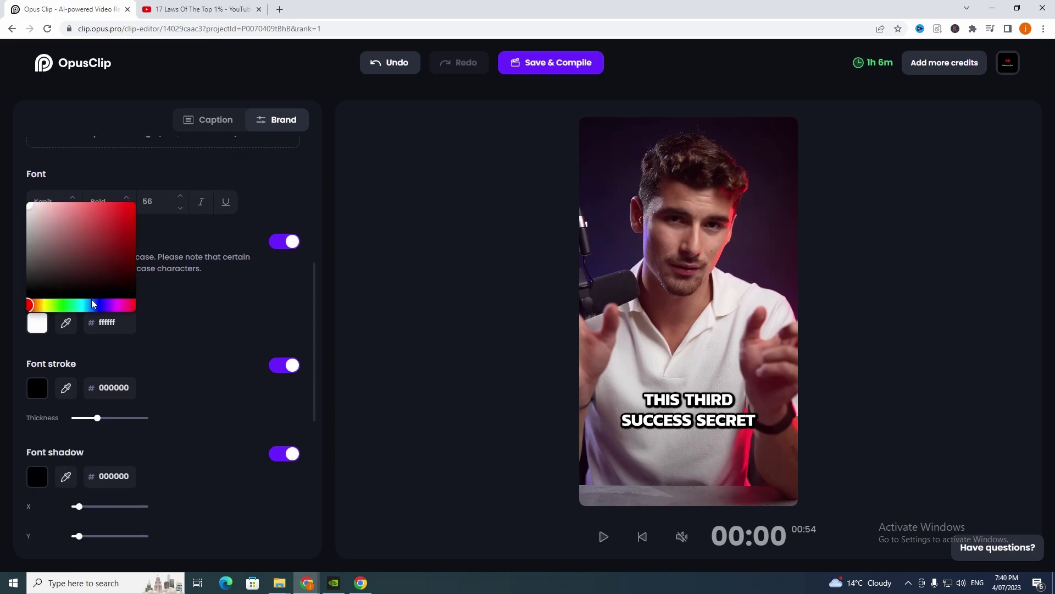
{"action": "left_click_drag", "start_coordinate": [81, 259], "coordinate": [1, 184]}
{"action": "left_click", "coordinate": [298, 384]}
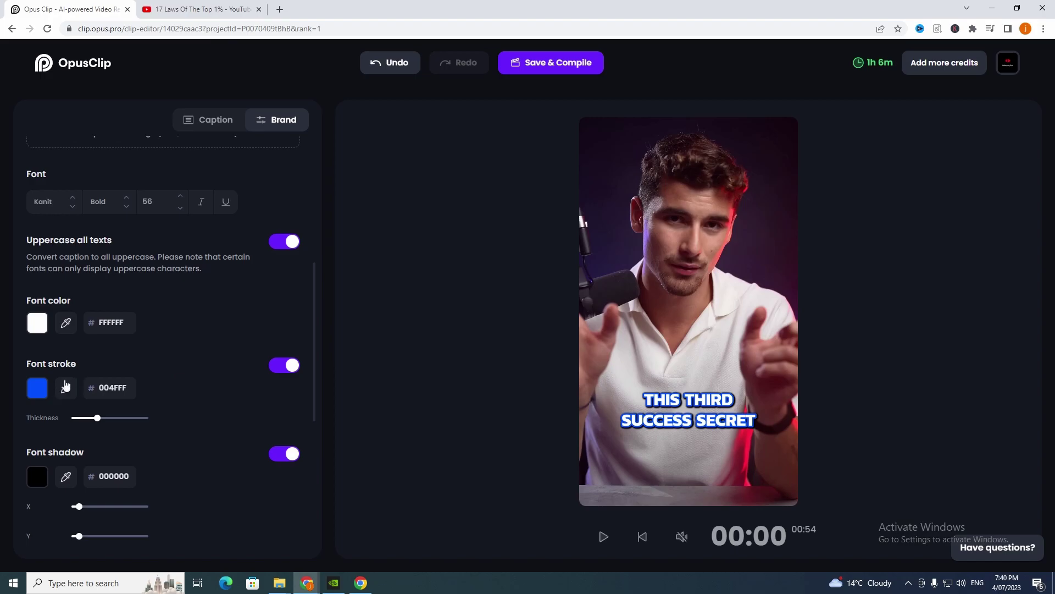
{"action": "left_click", "coordinate": [36, 394]}
{"action": "mouse_move", "coordinate": [87, 313]}
{"action": "left_mouse_down"}
{"action": "mouse_move", "coordinate": [88, 256]}
{"action": "mouse_move", "coordinate": [118, 253]}
{"action": "mouse_move", "coordinate": [22, 251]}
{"action": "mouse_move", "coordinate": [34, 372]}
{"action": "left_mouse_up"}
{"action": "left_click", "coordinate": [173, 350]}
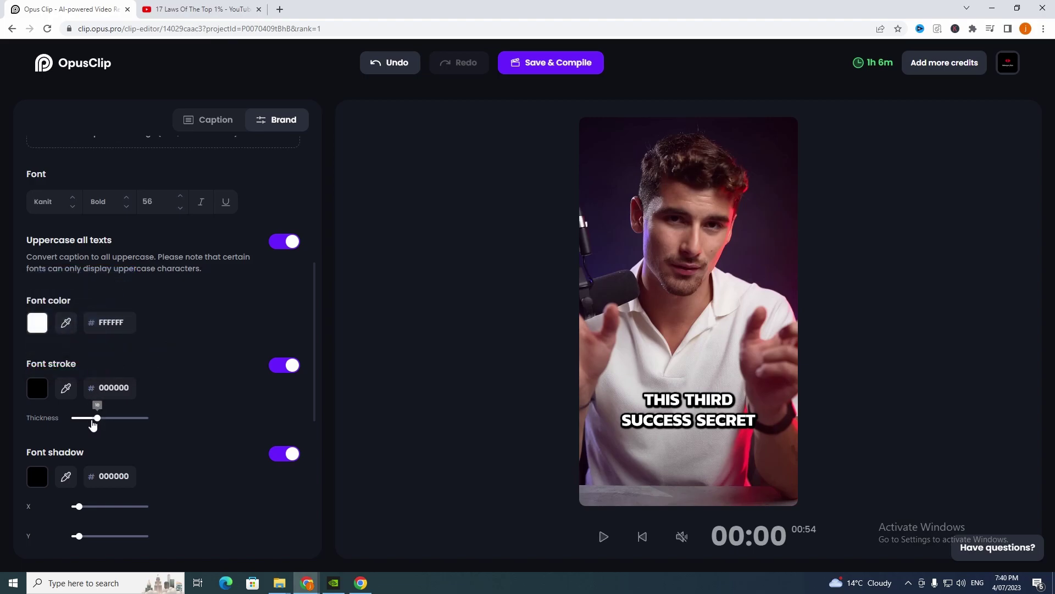
Preview the captions without the font stroke and without the font shadow, turning each effect back on.
{"action": "scroll", "coordinate": [157, 437], "scroll_direction": "down", "scroll_amount": 1}
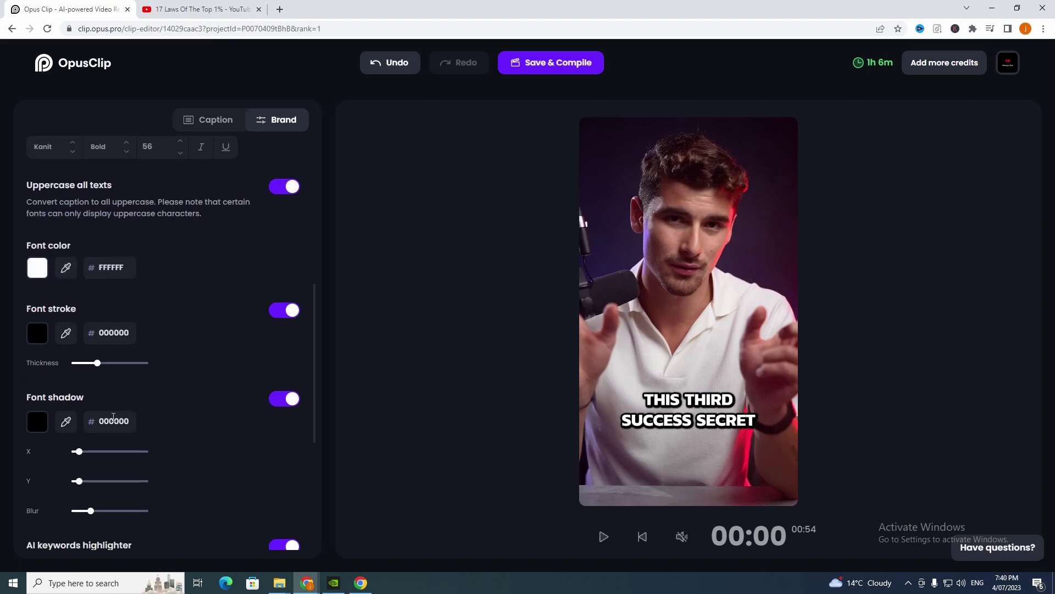
{"action": "left_click", "coordinate": [284, 312]}
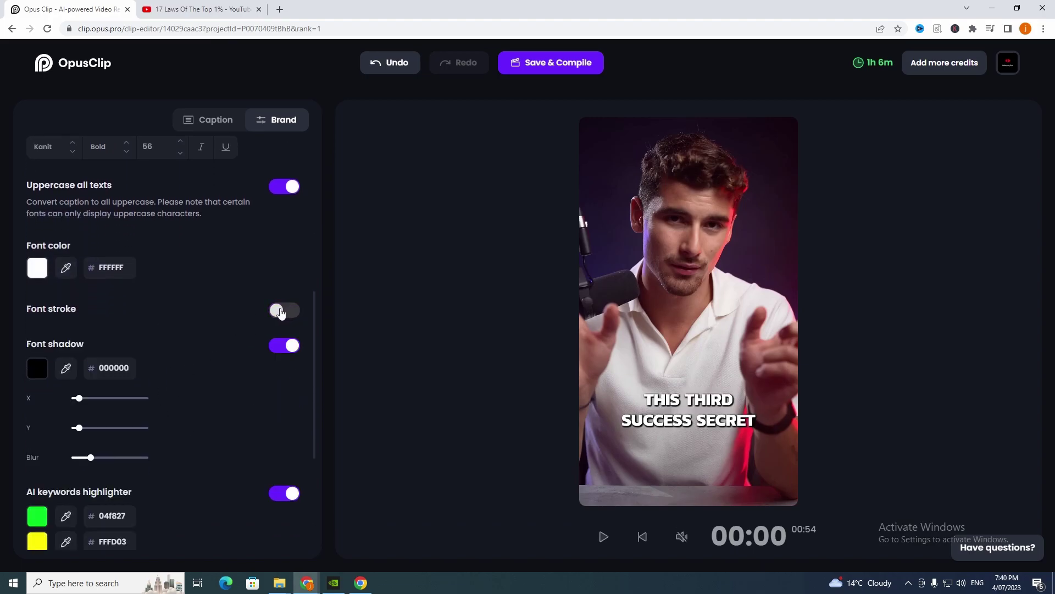
{"action": "left_click", "coordinate": [281, 312]}
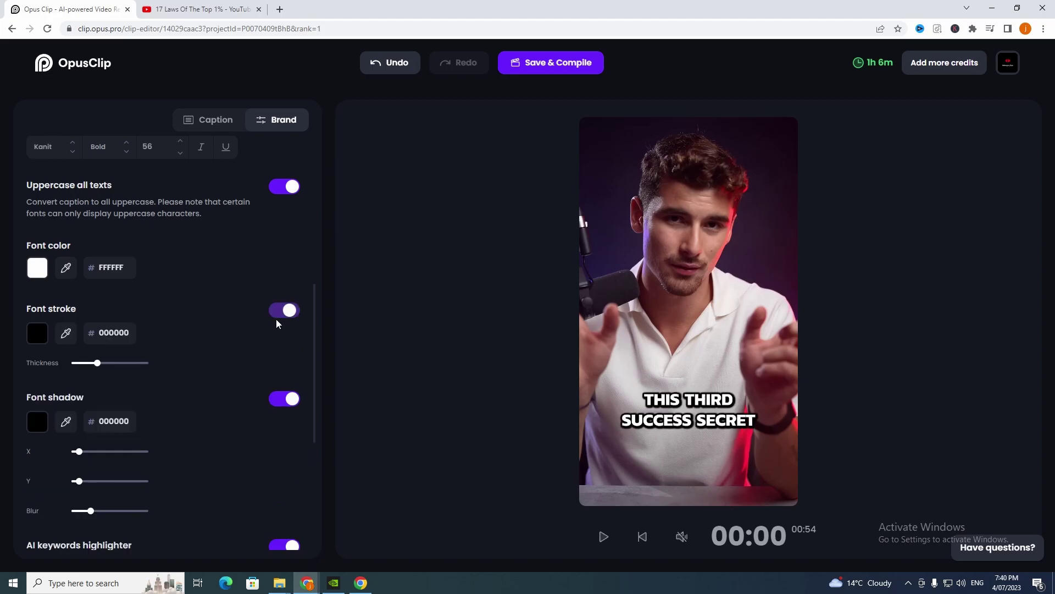
{"action": "left_click", "coordinate": [288, 400]}
{"action": "left_click", "coordinate": [277, 407]}
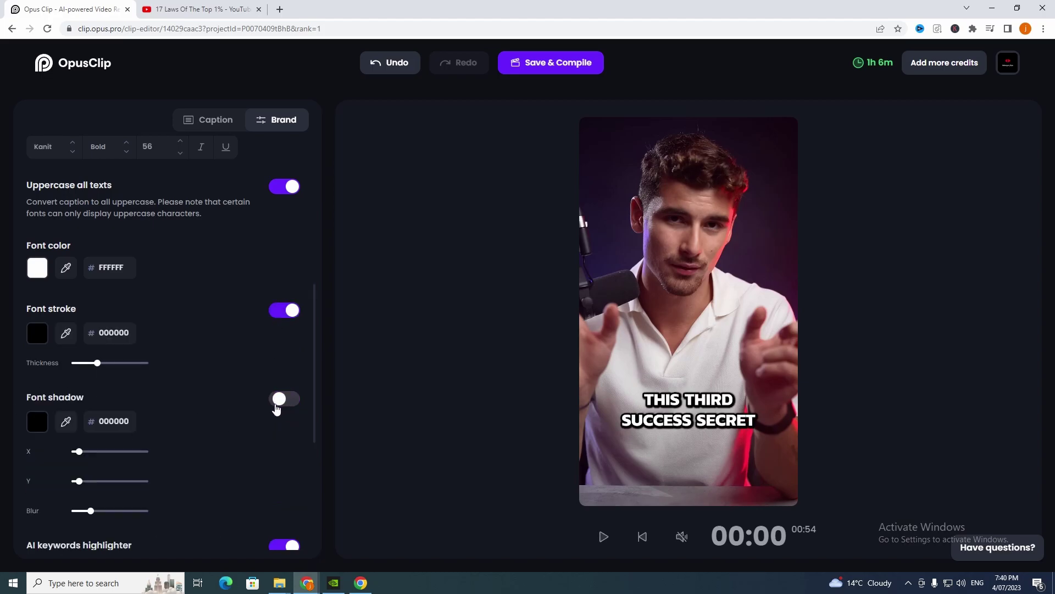
Try different font shadow colors for the captions and return the shadow to black, 000000.
{"action": "left_click", "coordinate": [40, 424]}
{"action": "left_click_drag", "start_coordinate": [4, 307], "coordinate": [2, 421]}
{"action": "left_click", "coordinate": [226, 401]}
Examine the shadow, keyword highlighter, layout and emoji settings, and compare them with the highlighted words in the clip's caption transcript.
{"action": "scroll", "coordinate": [237, 407], "scroll_direction": "down", "scroll_amount": 2}
{"action": "scroll", "coordinate": [238, 405], "scroll_direction": "down", "scroll_amount": 1}
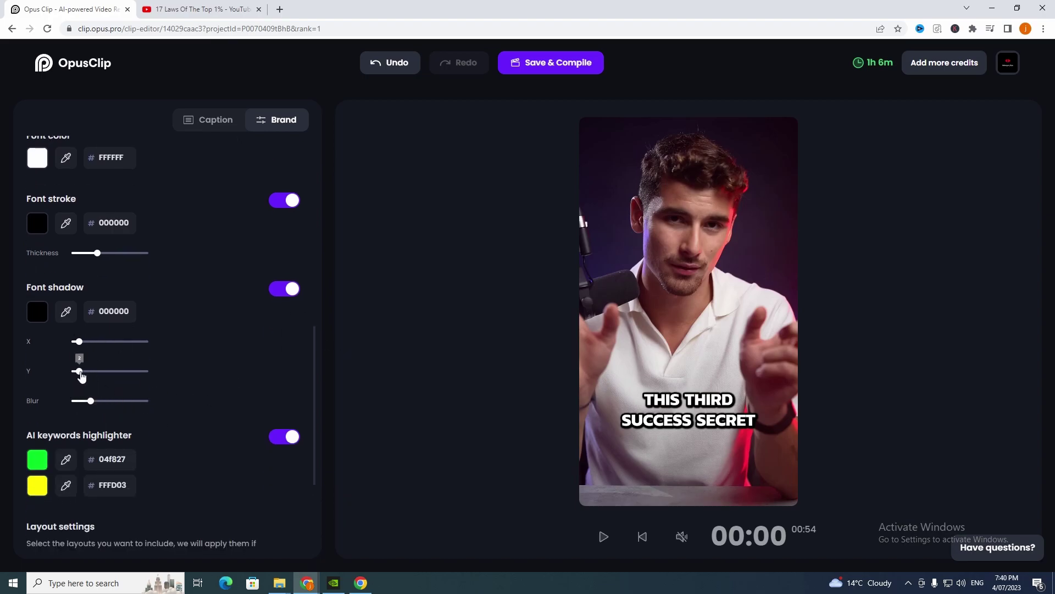
{"action": "scroll", "coordinate": [180, 400], "scroll_direction": "down", "scroll_amount": 2}
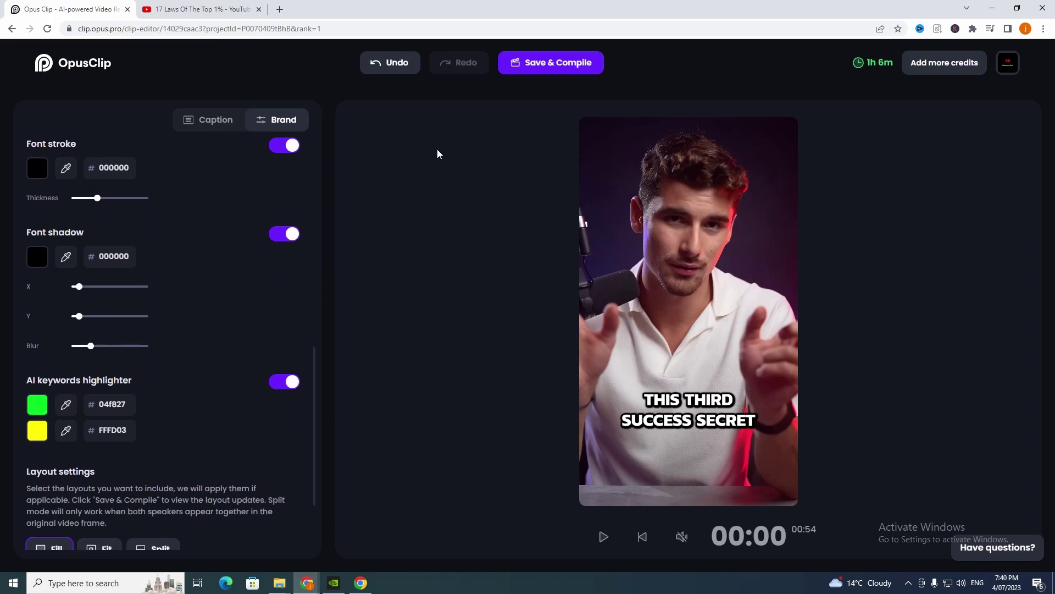
{"action": "left_click", "coordinate": [221, 121]}
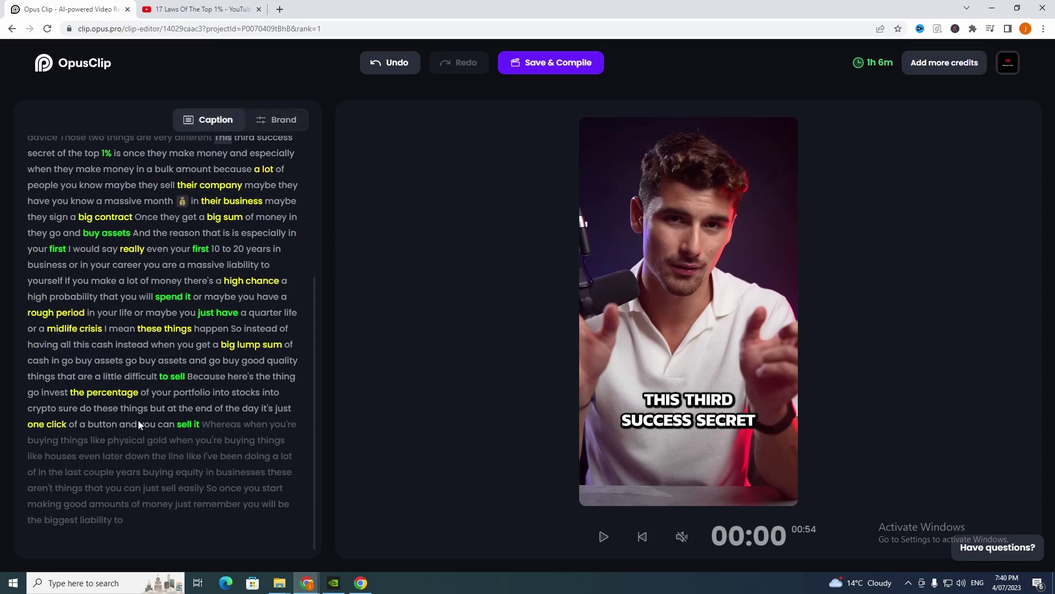
{"action": "left_click", "coordinate": [281, 120]}
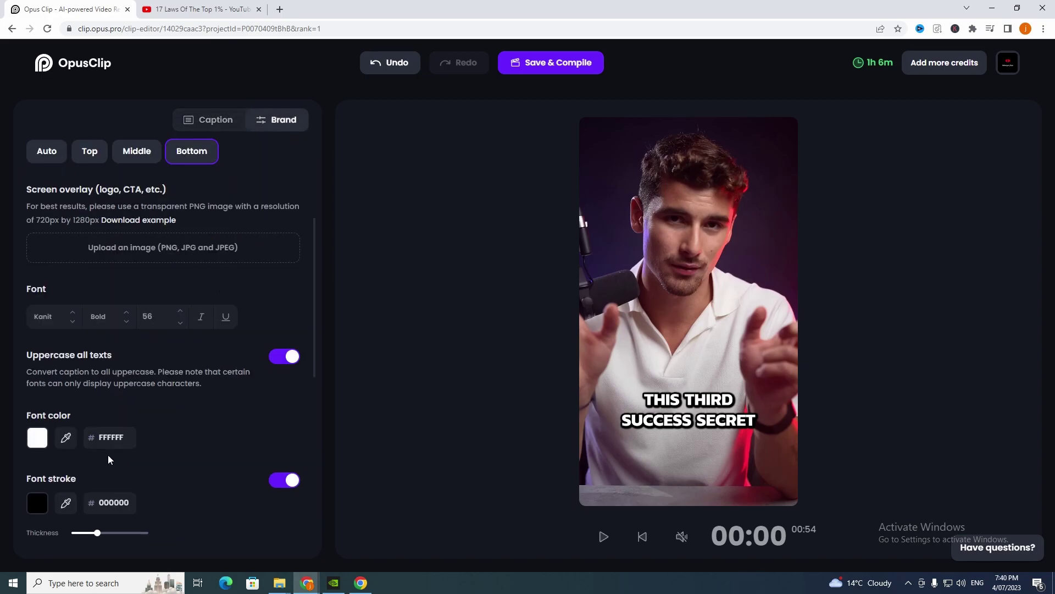
{"action": "scroll", "coordinate": [99, 418], "scroll_direction": "down", "scroll_amount": 6}
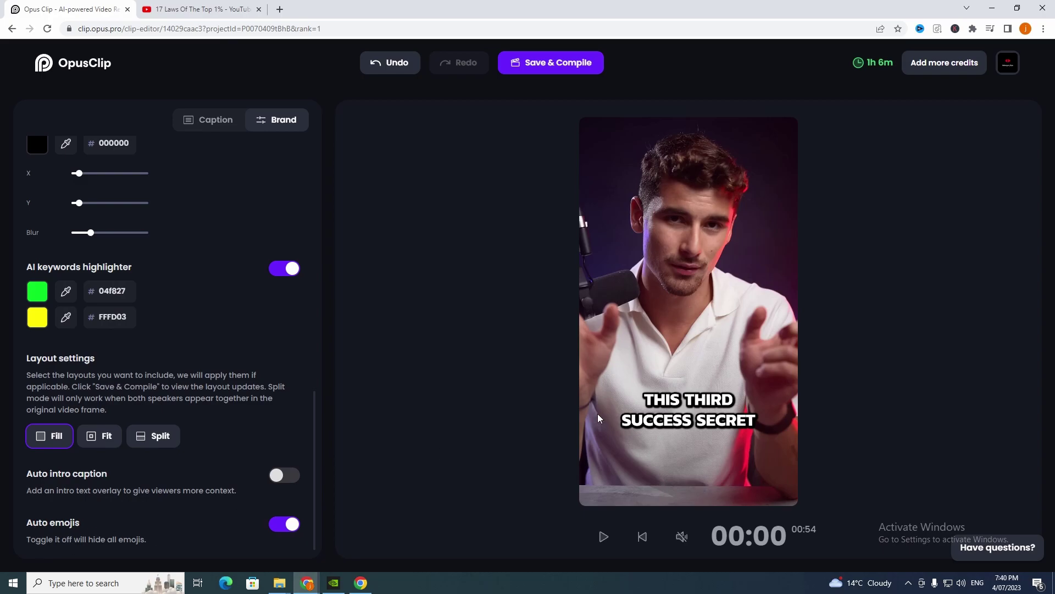
{"action": "scroll", "coordinate": [124, 221], "scroll_direction": "up", "scroll_amount": 10}
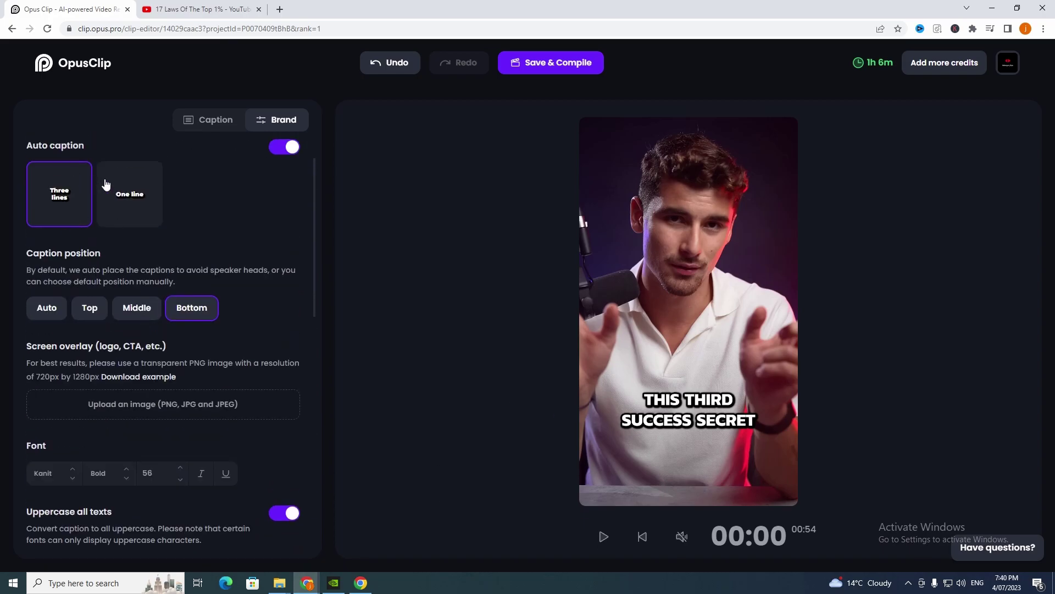
{"action": "left_click", "coordinate": [216, 122]}
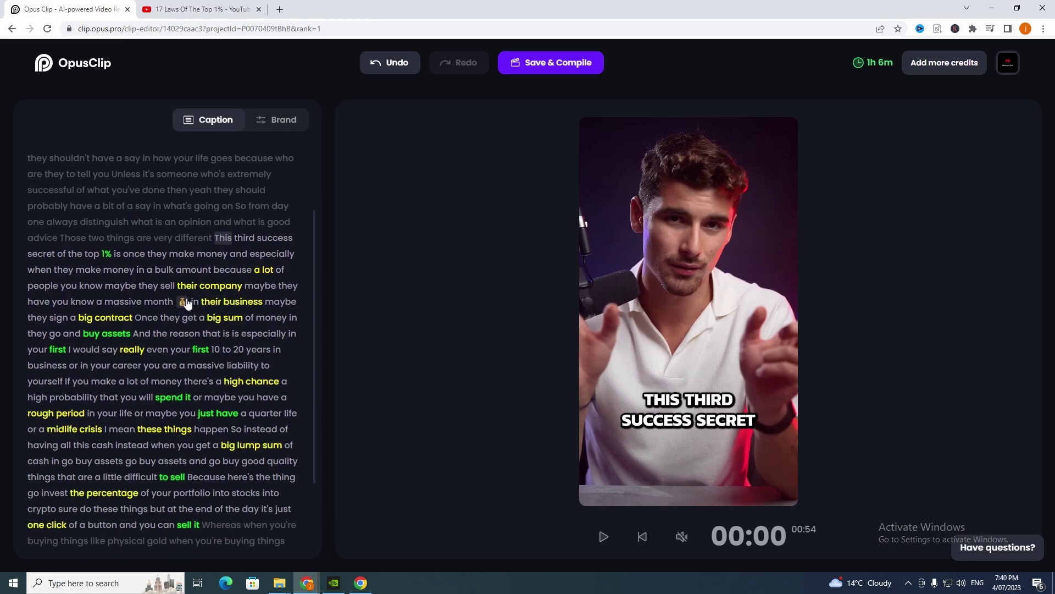
{"action": "scroll", "coordinate": [185, 309], "scroll_direction": "down", "scroll_amount": 2}
{"action": "scroll", "coordinate": [258, 407], "scroll_direction": "up", "scroll_amount": 5}
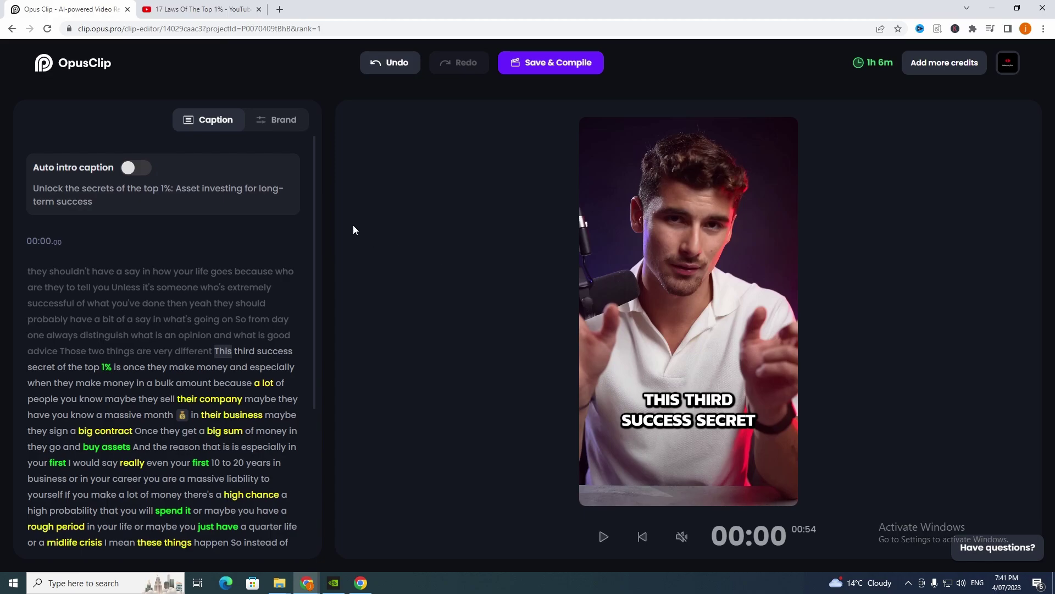
{"action": "left_click", "coordinate": [275, 124]}
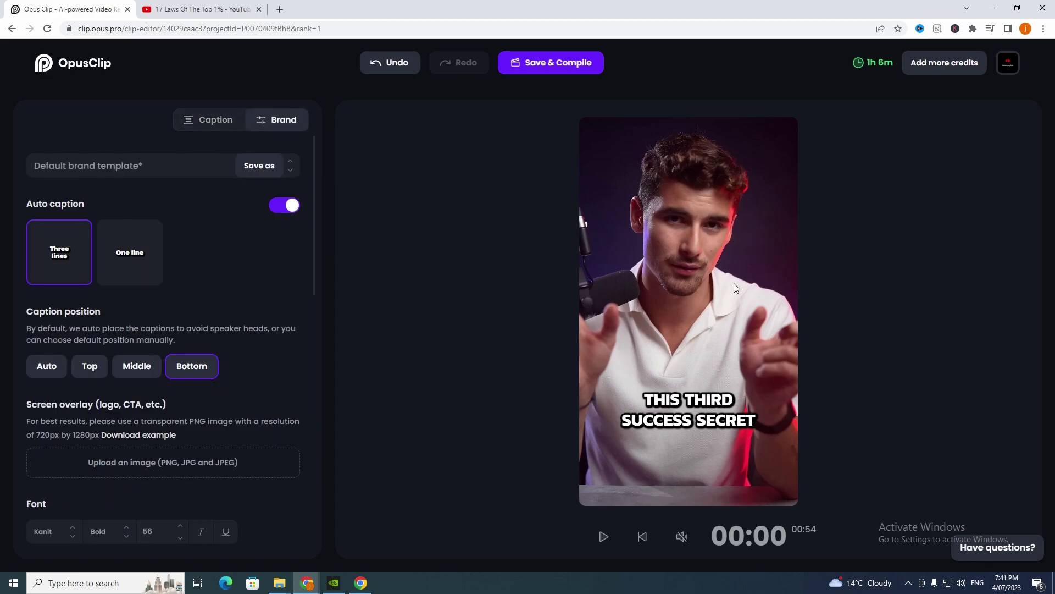
Download the top-ranked clip in HD from the project's clip list and open the downloaded video.
{"action": "left_click", "coordinate": [78, 67]}
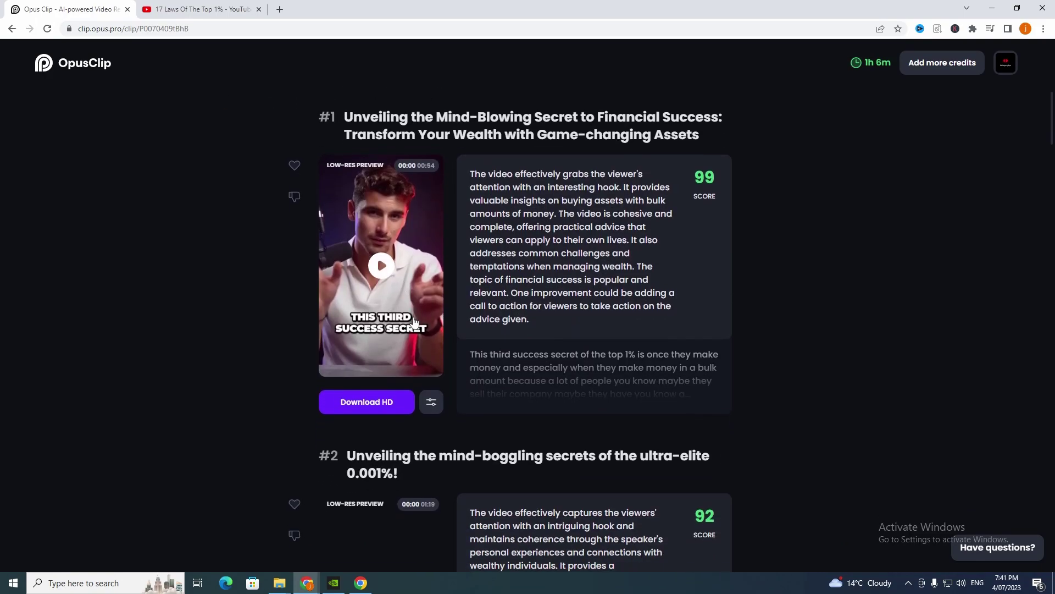
{"action": "left_click", "coordinate": [392, 403]}
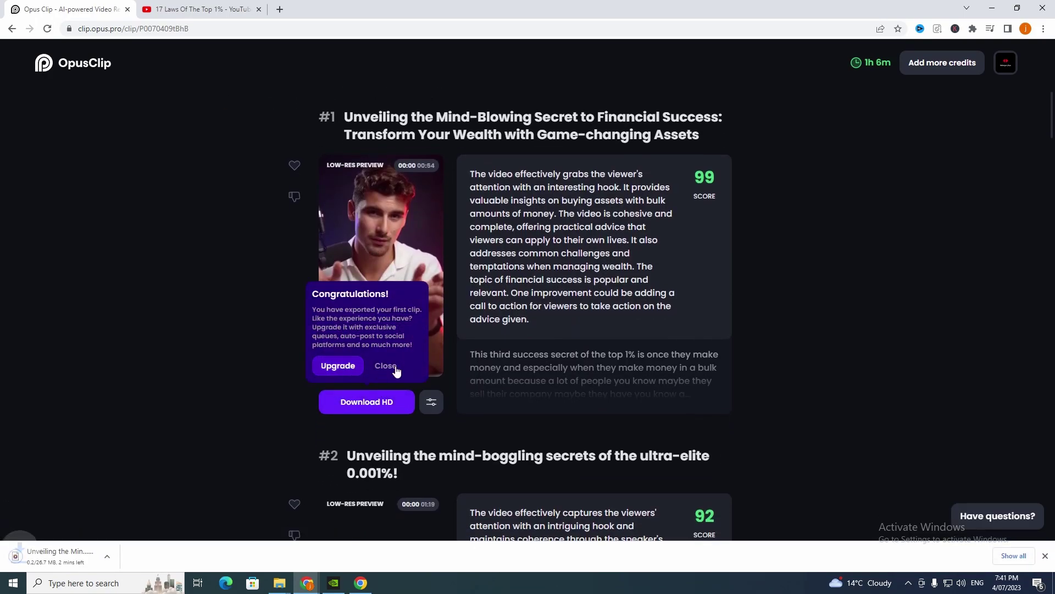
{"action": "left_click", "coordinate": [386, 366]}
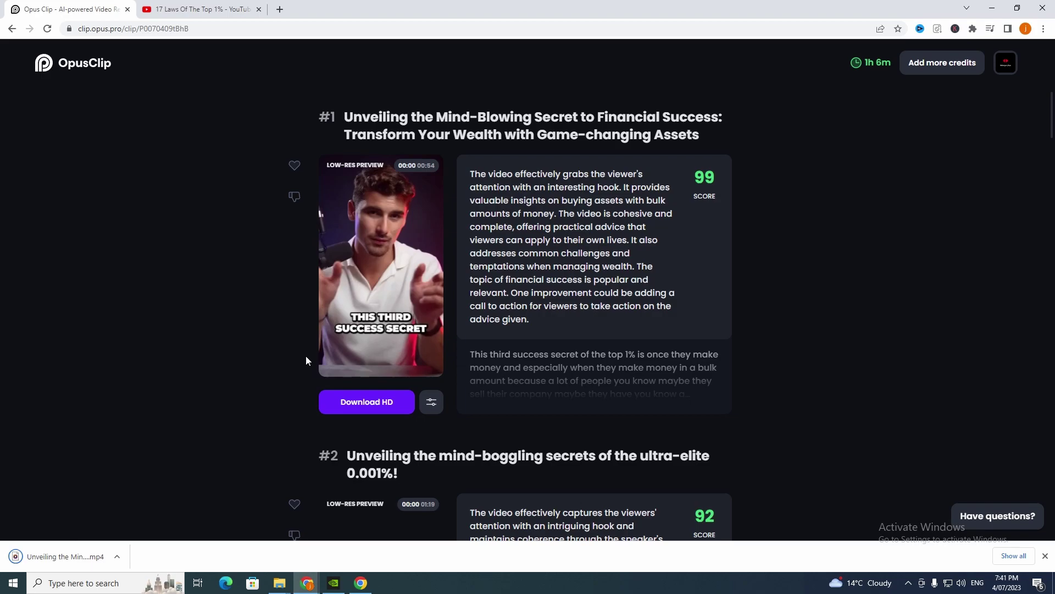
{"action": "left_click", "coordinate": [81, 549]}
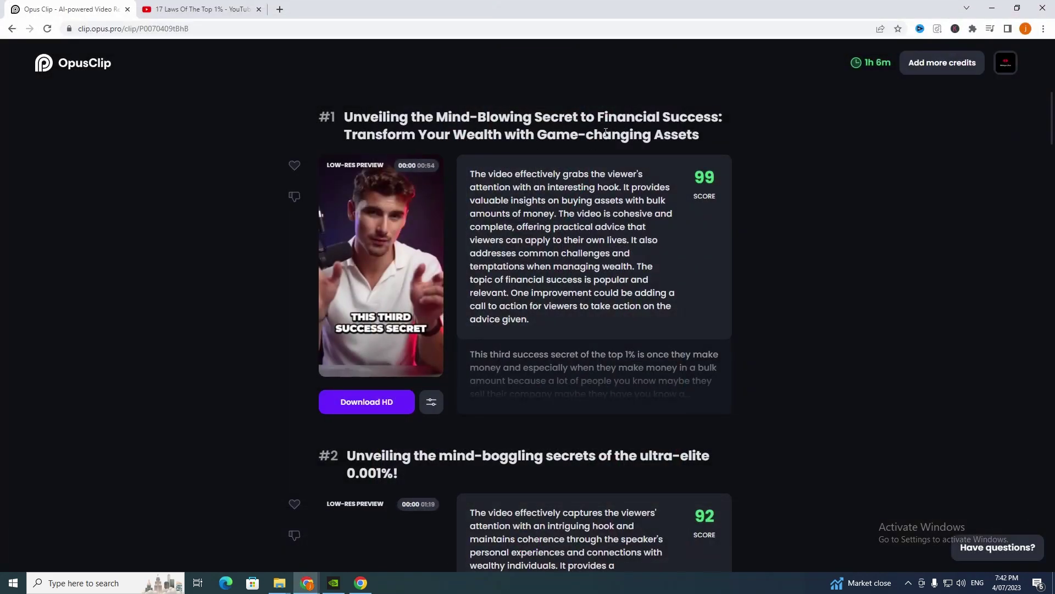
Browse the other ranked clips of the project and return to the start of the list.
{"action": "scroll", "coordinate": [605, 129], "scroll_direction": "down", "scroll_amount": 13}
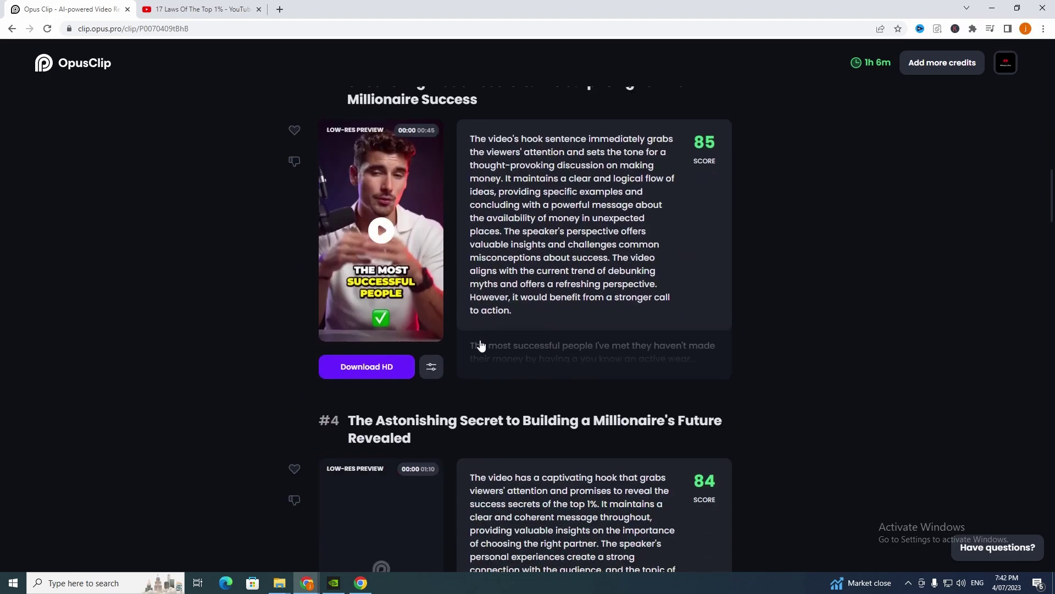
{"action": "scroll", "coordinate": [481, 343], "scroll_direction": "down", "scroll_amount": 8}
{"action": "scroll", "coordinate": [456, 400], "scroll_direction": "up", "scroll_amount": 12}
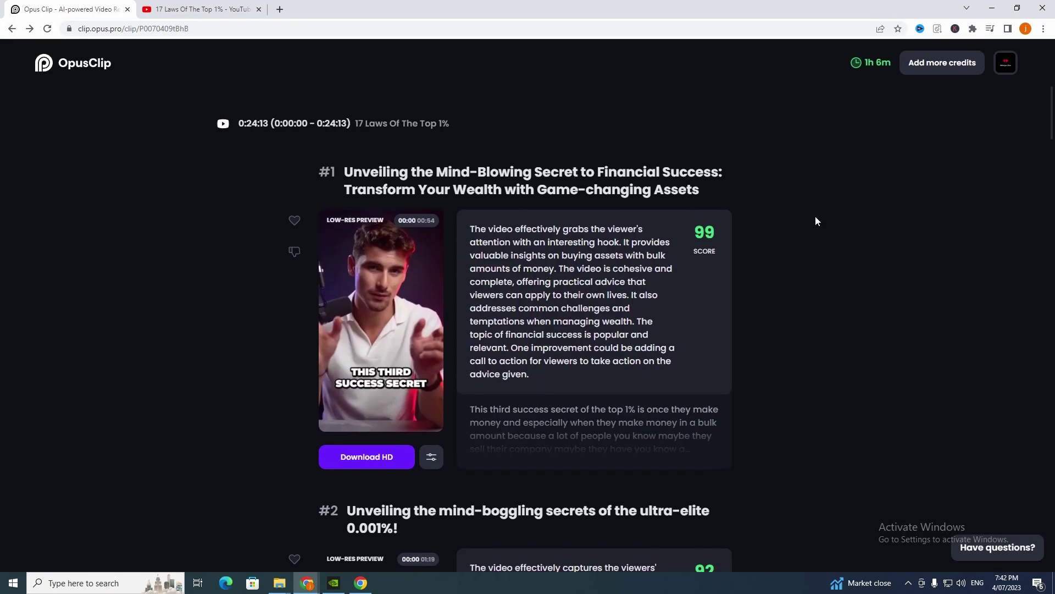
Check the account's remaining upload credits and the free trial's expiry.
{"action": "mouse_move", "coordinate": [872, 65]}
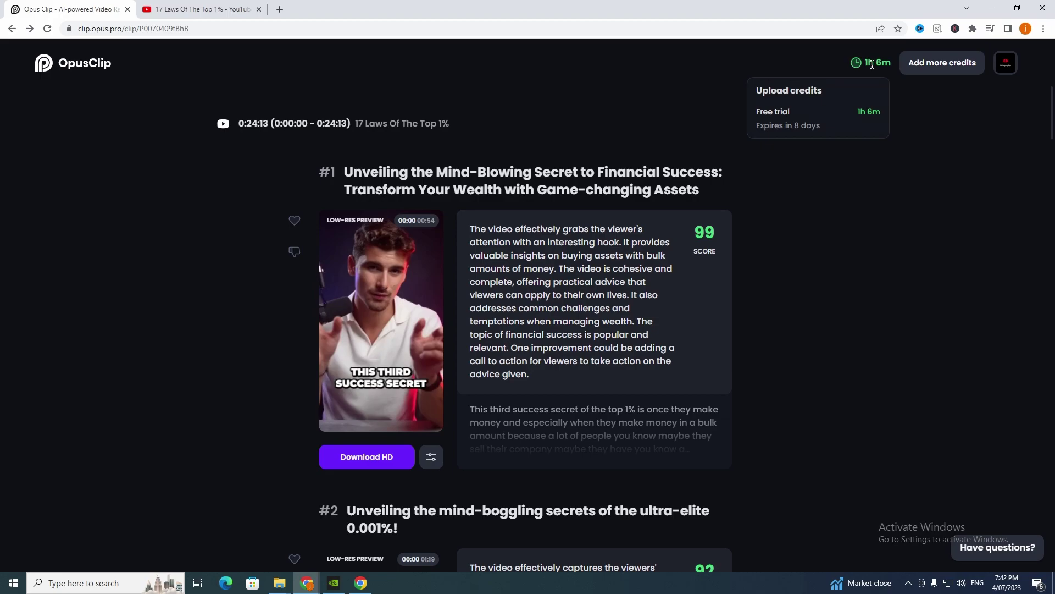
{"action": "left_click_drag", "start_coordinate": [833, 127], "coordinate": [762, 126]}
{"action": "left_click", "coordinate": [834, 125]}
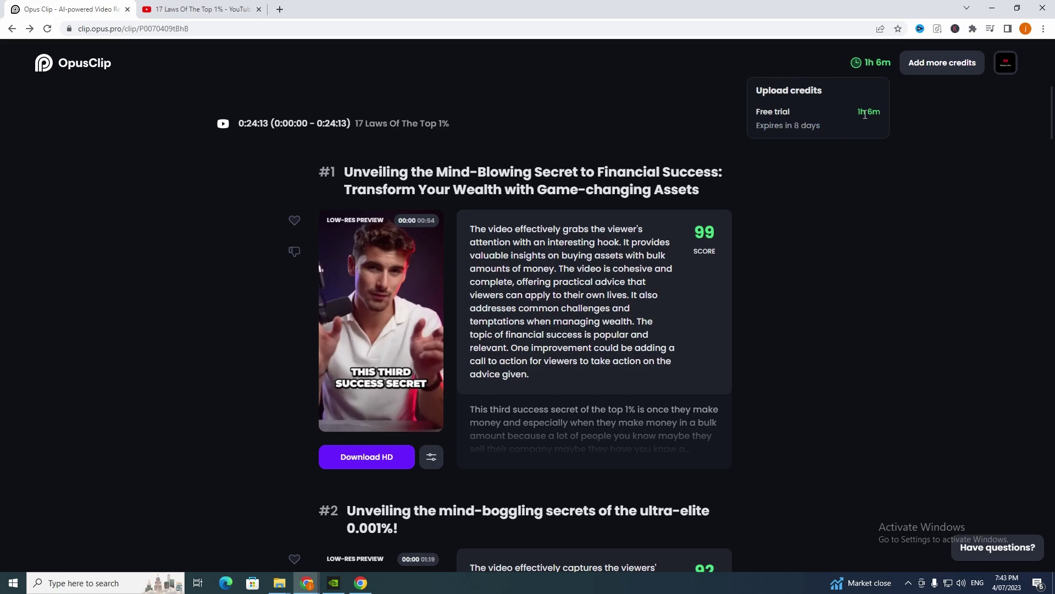